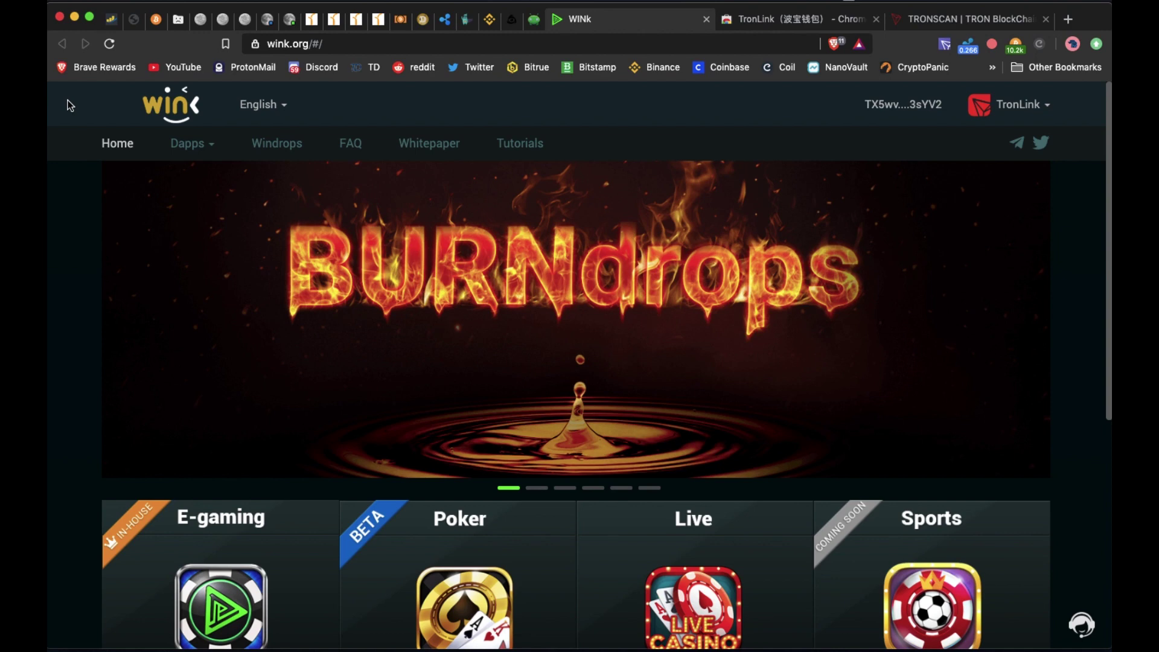
# Step: On the TRONSCAN tab, sign in with TronLink from the SIGN IN dropdown
pyautogui.click(942, 21)
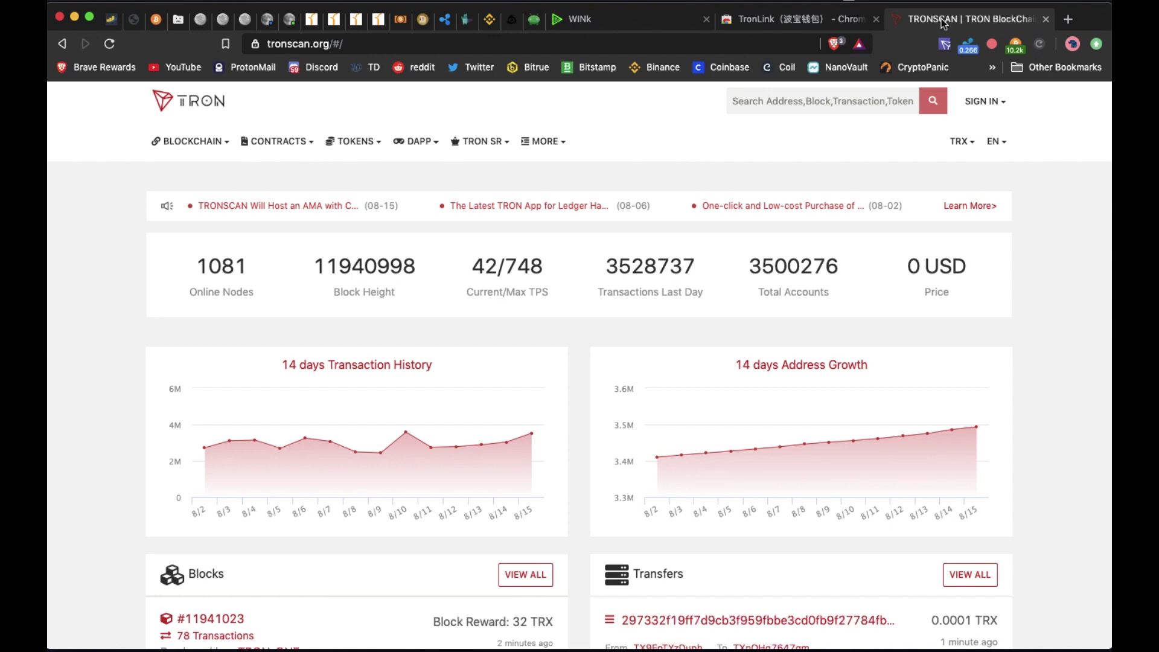
pyautogui.click(969, 101)
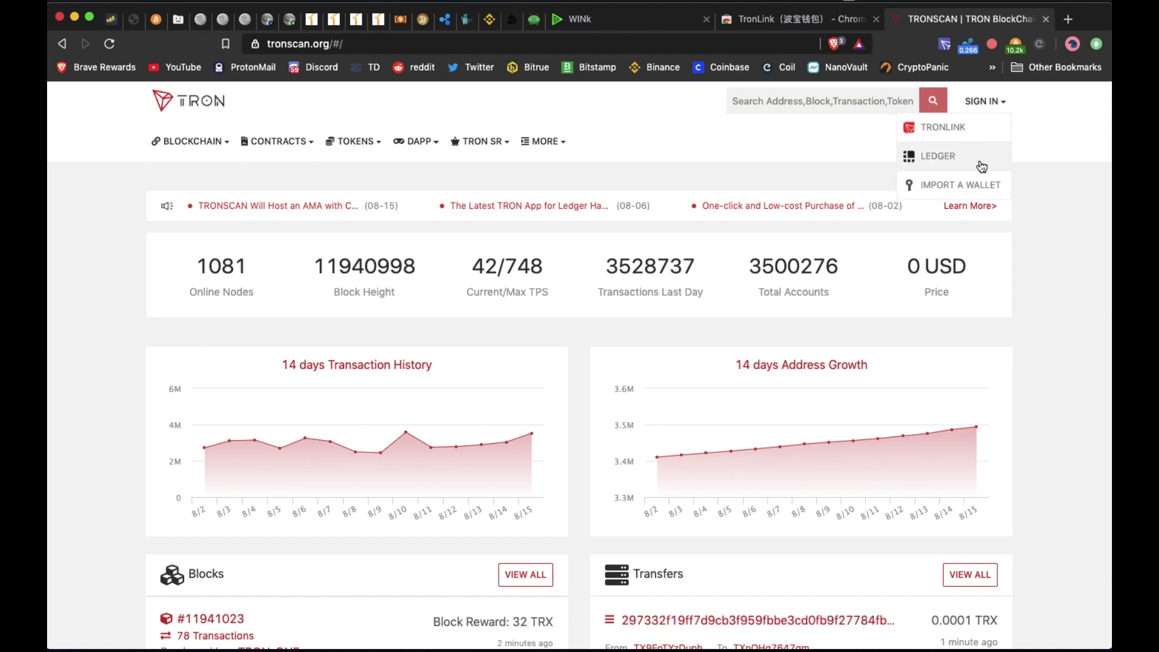
pyautogui.click(953, 130)
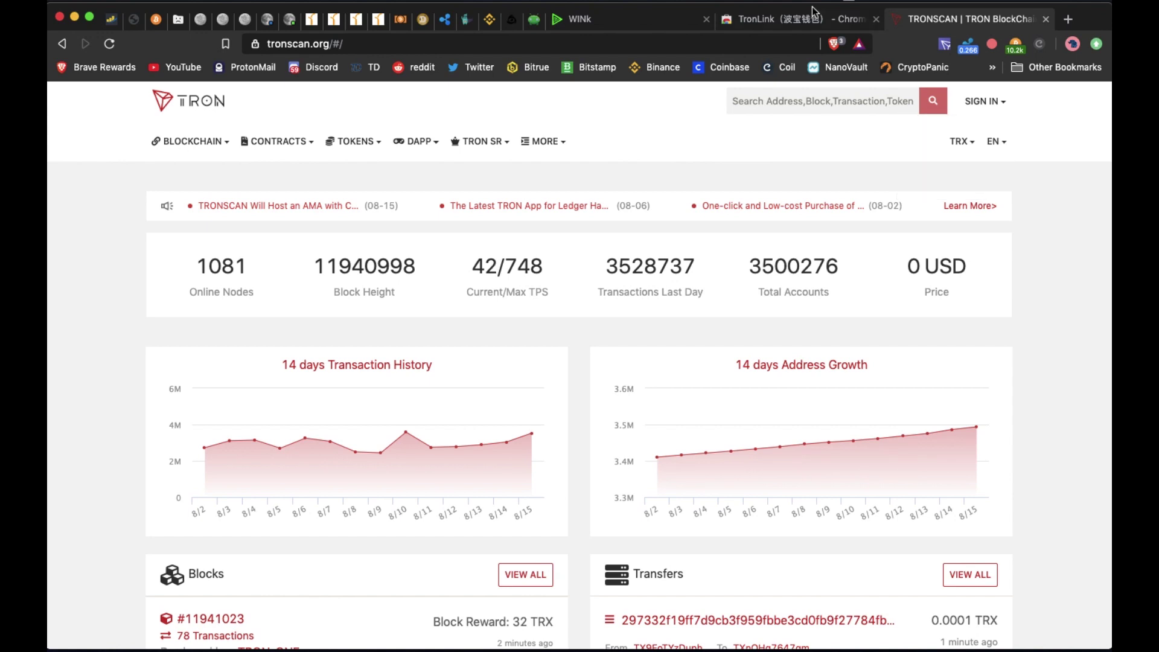
# Step: View TronLink's Web Store listing, then show the signed-in wallet summary on TRONSCAN
pyautogui.click(766, 21)
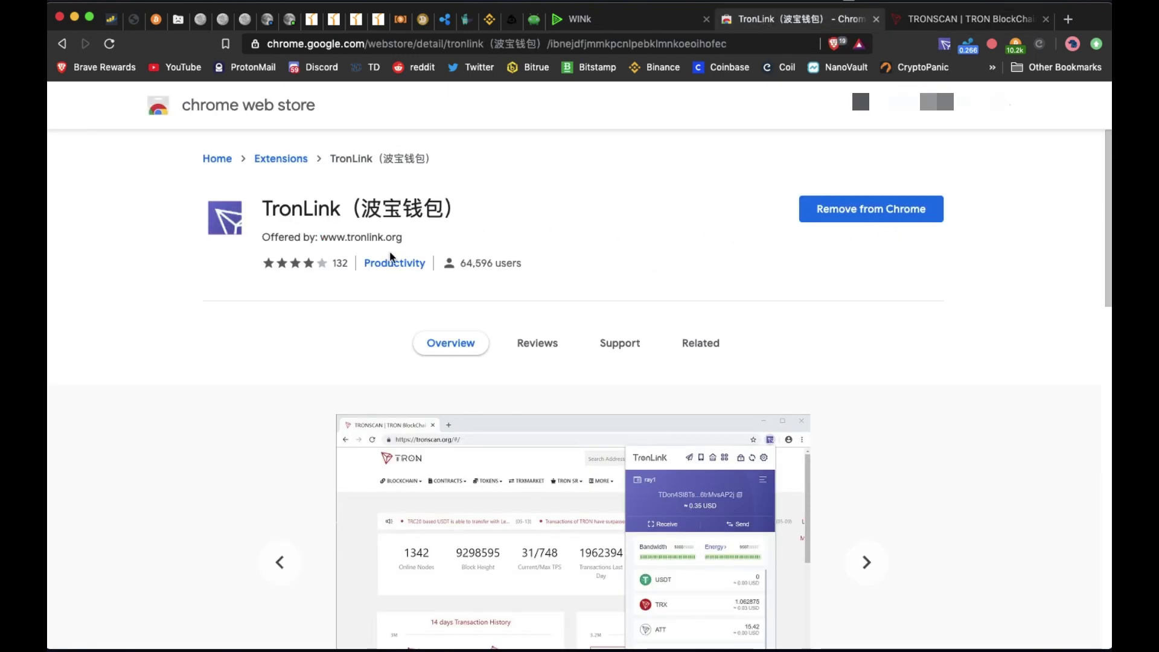
pyautogui.hotkey('ctrl', 'Tab')
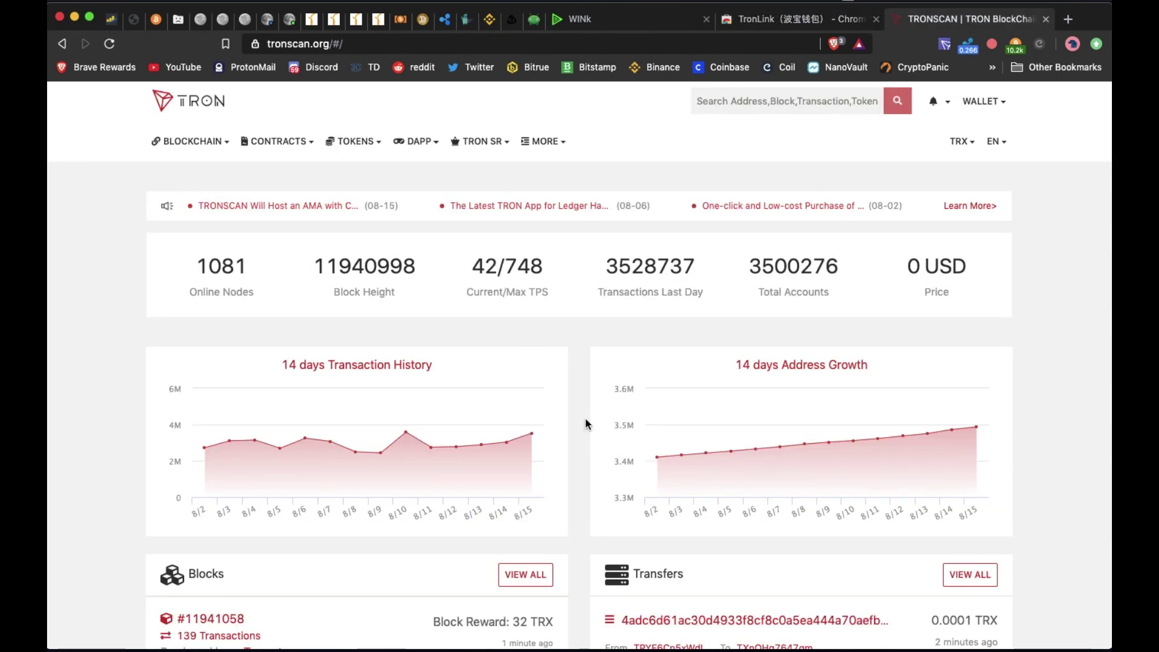
pyautogui.click(985, 103)
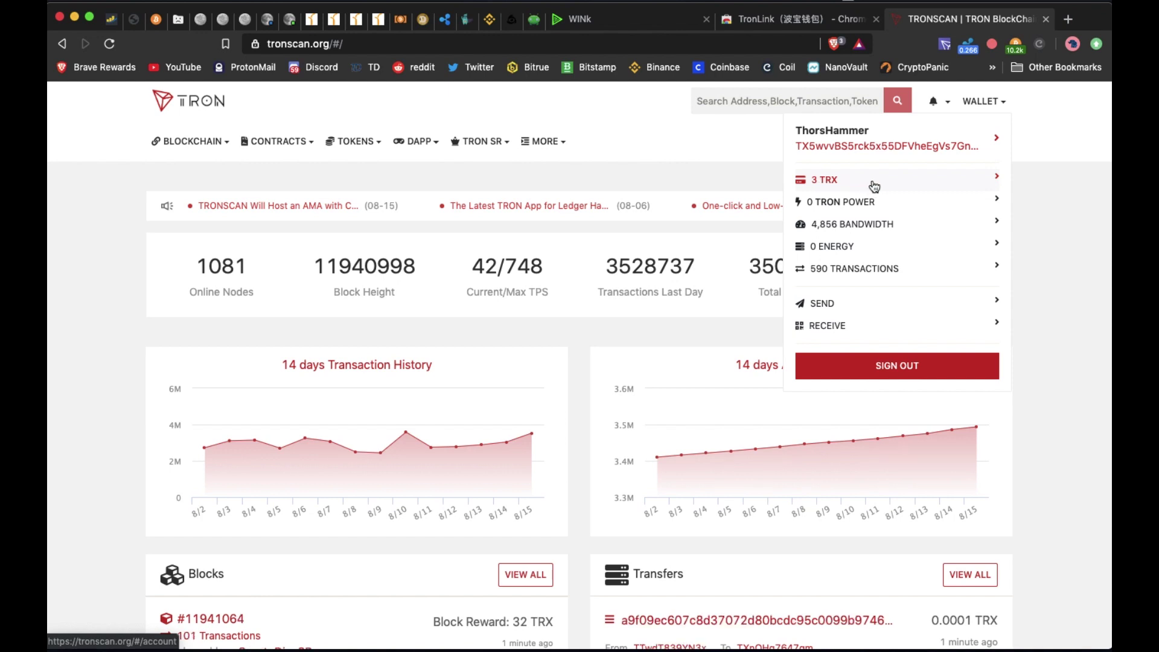
# Step: Open the 3 TRX account page and list its TRC20 tokens, showing 119,725 WINK
pyautogui.click(874, 186)
pyautogui.scroll(-5, 644, 426)
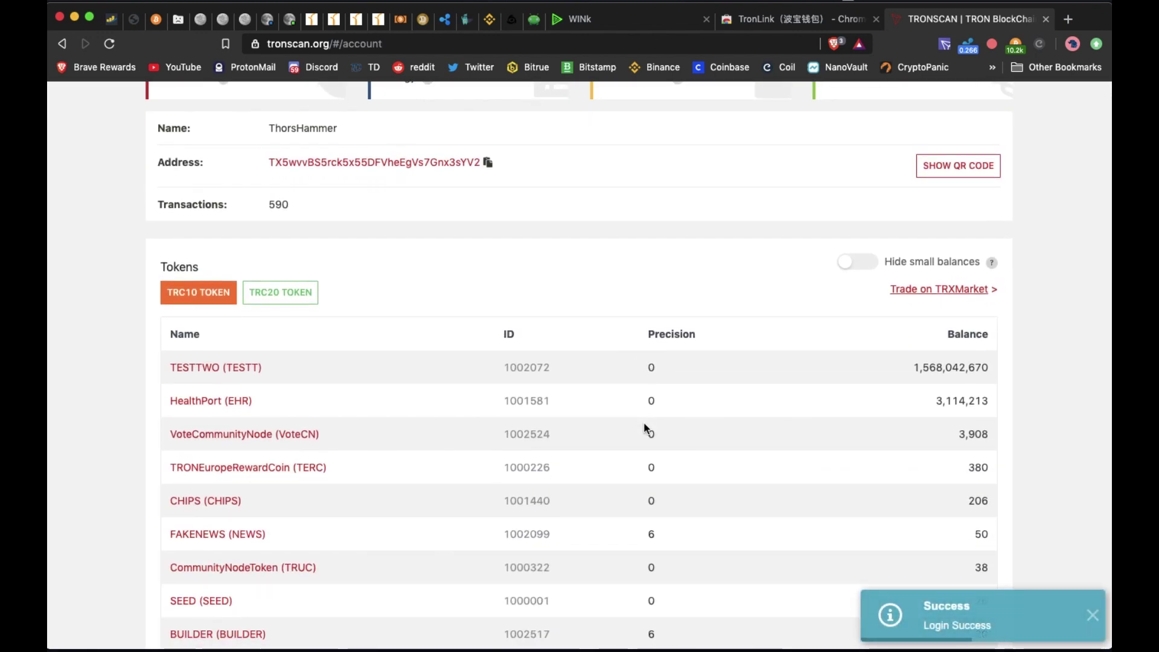
pyautogui.scroll(-3, 644, 426)
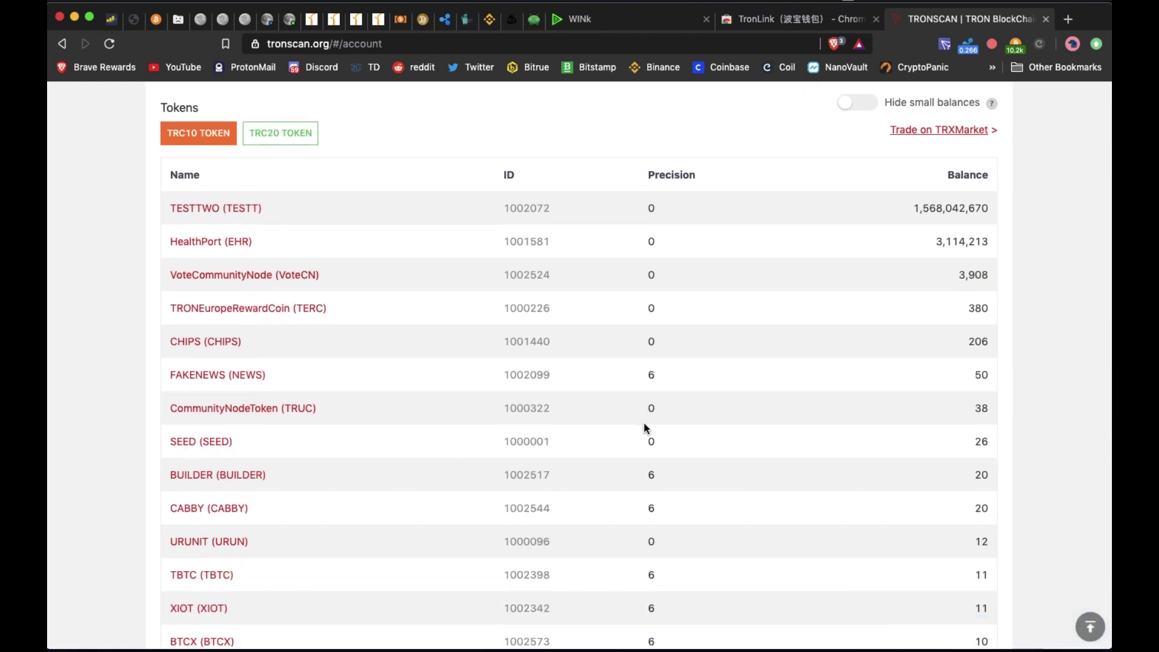
pyautogui.click(271, 135)
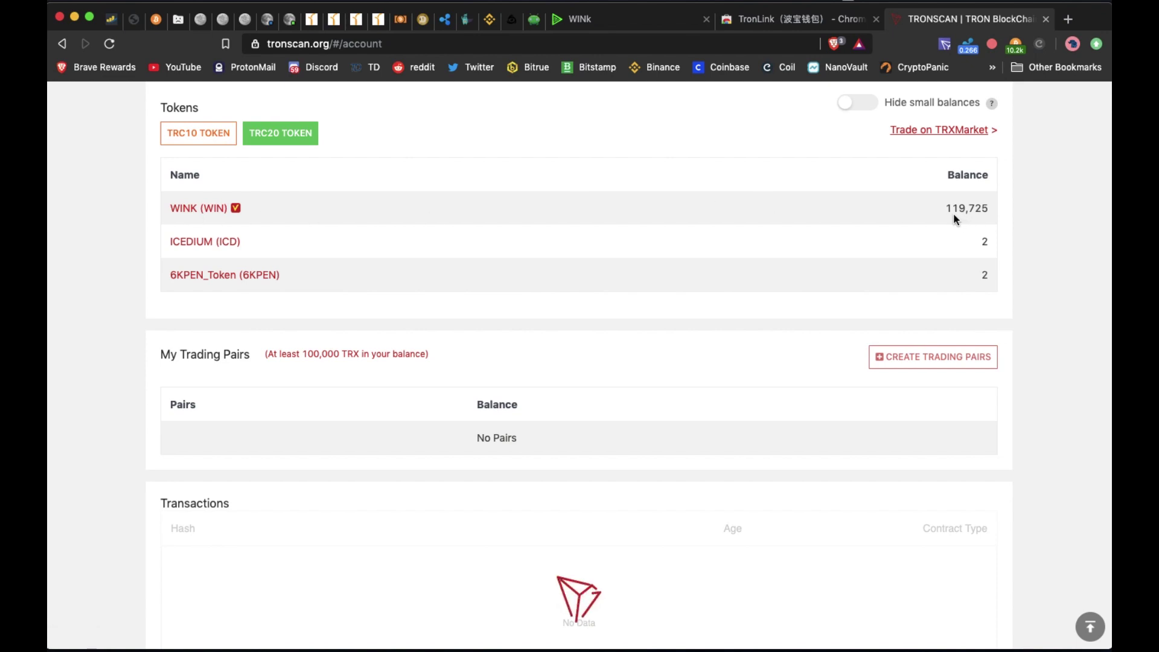
pyautogui.scroll(1, 960, 215)
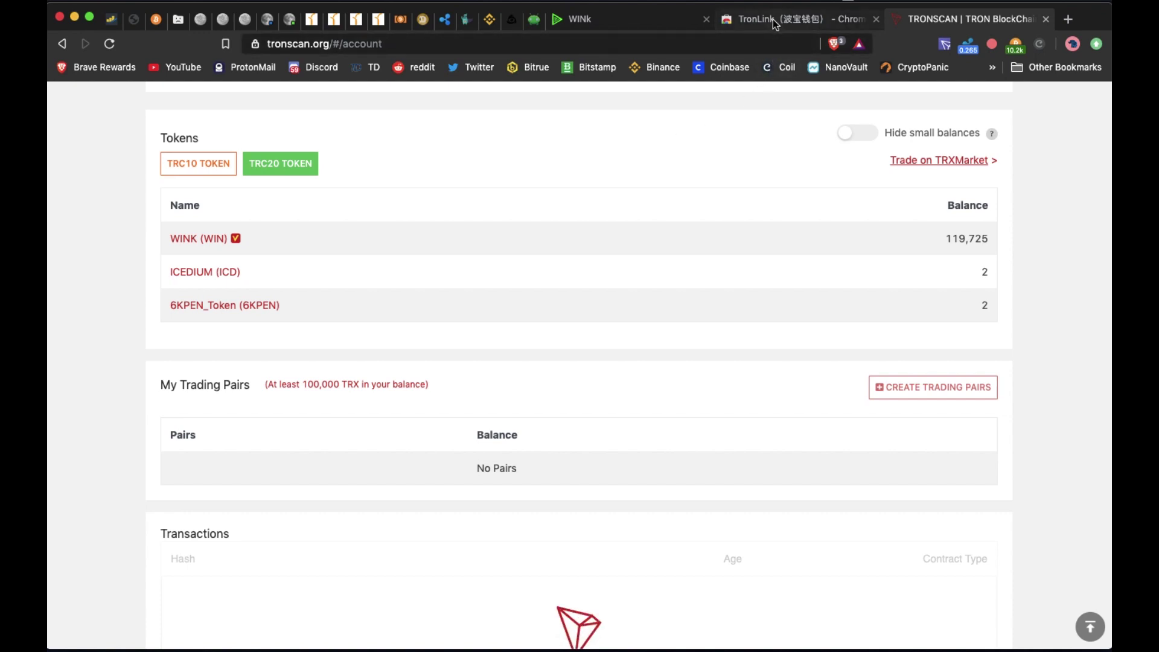
pyautogui.click(946, 45)
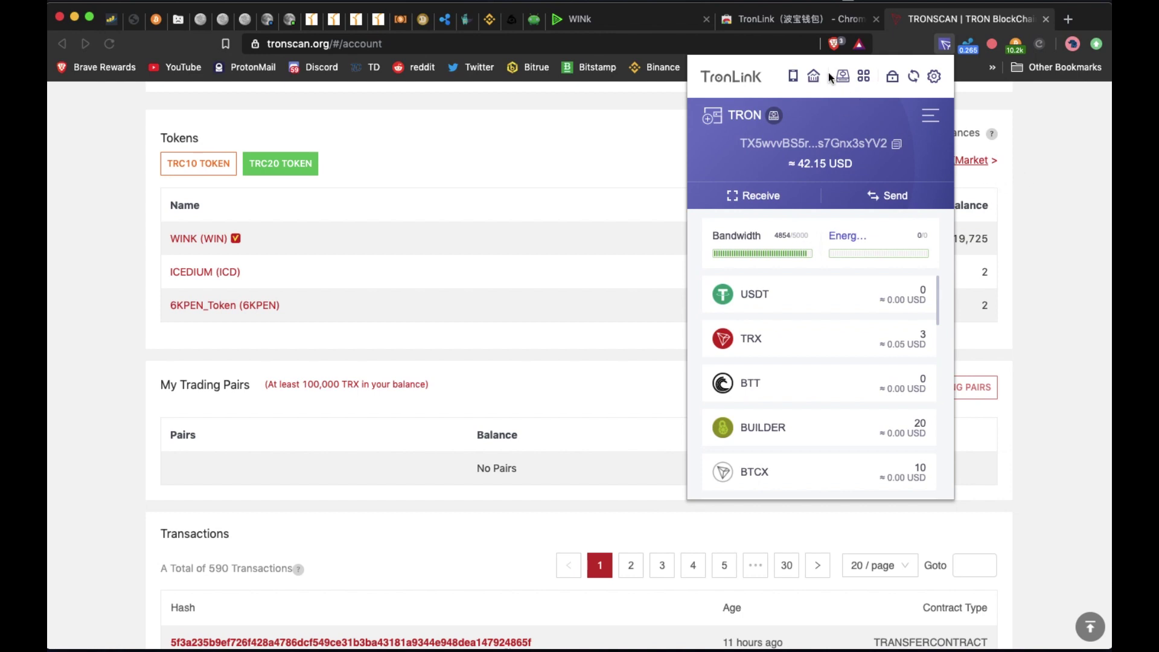
# Step: Check that TronLink's token list holds 119725 WIN, then go to the WINk site
pyautogui.scroll(-5, 779, 326)
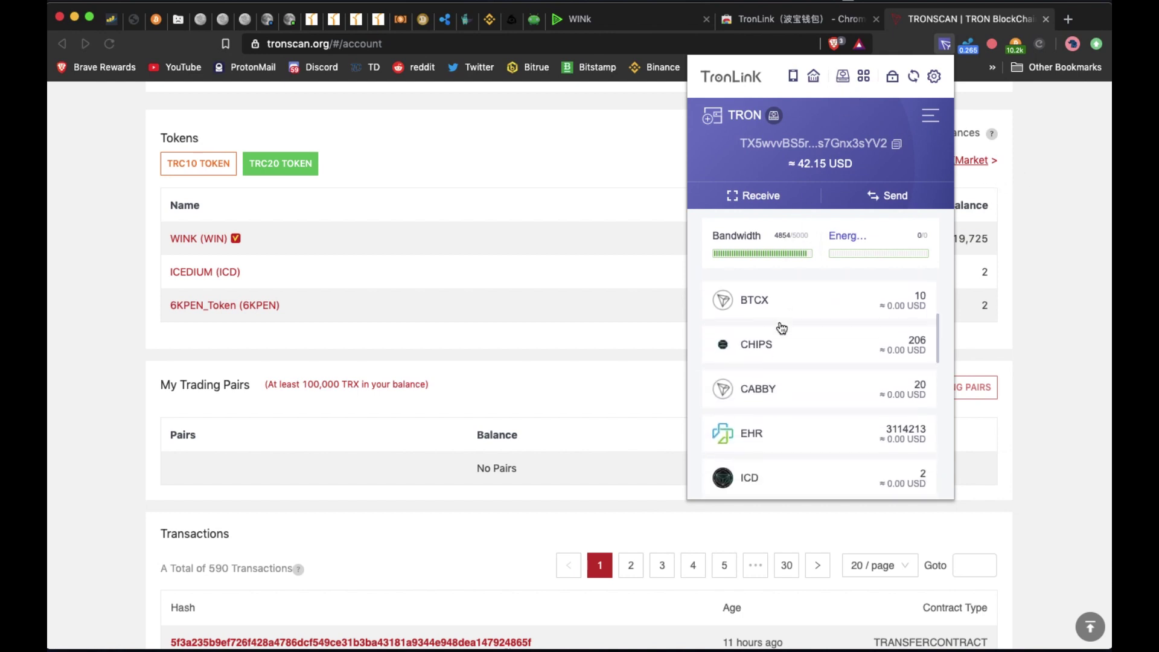
pyautogui.scroll(-5, 782, 328)
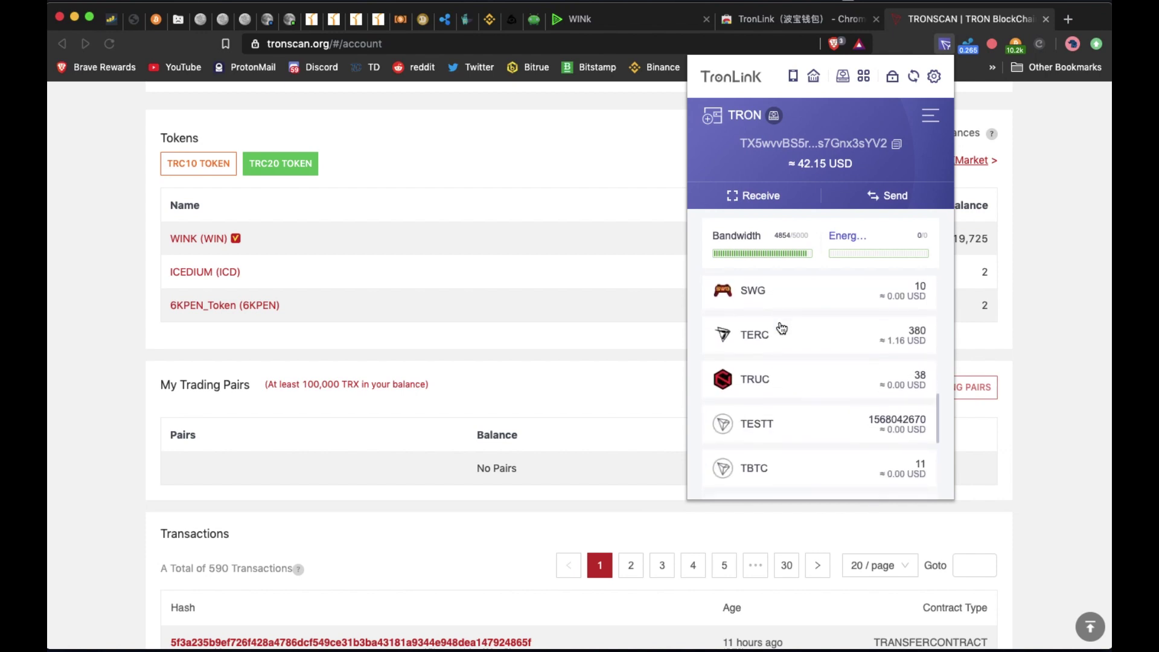
pyautogui.scroll(-4, 781, 327)
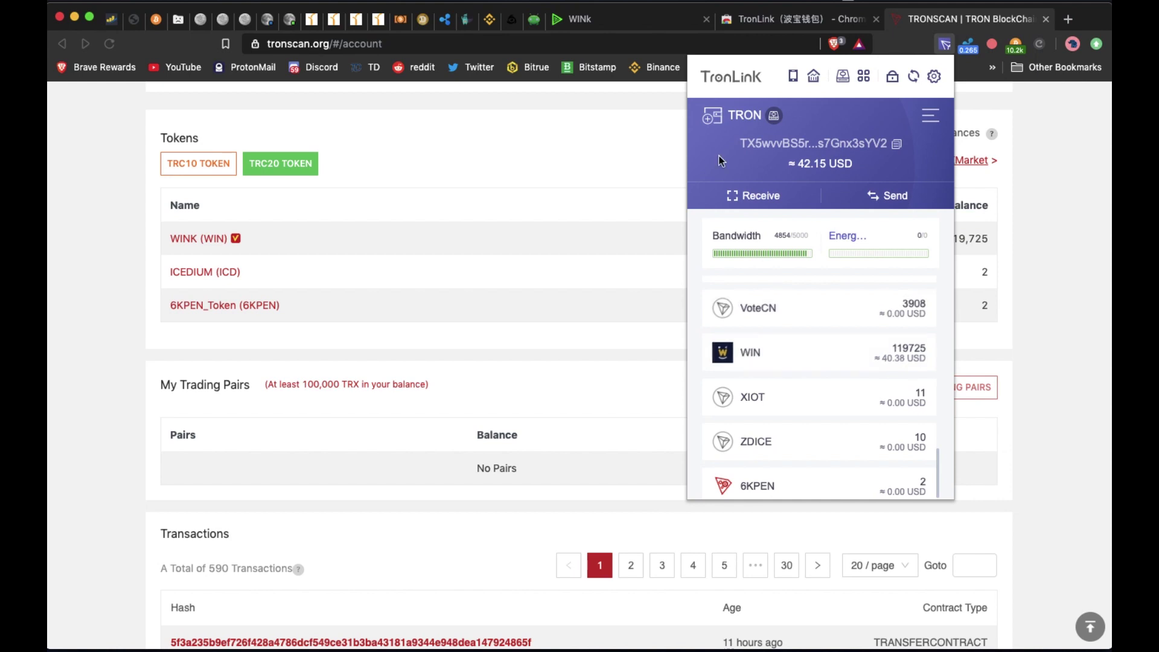
pyautogui.click(600, 22)
# Step: Freeze all 119725 withdrawn WIN from the WINk Windrops panel
pyautogui.click(600, 22)
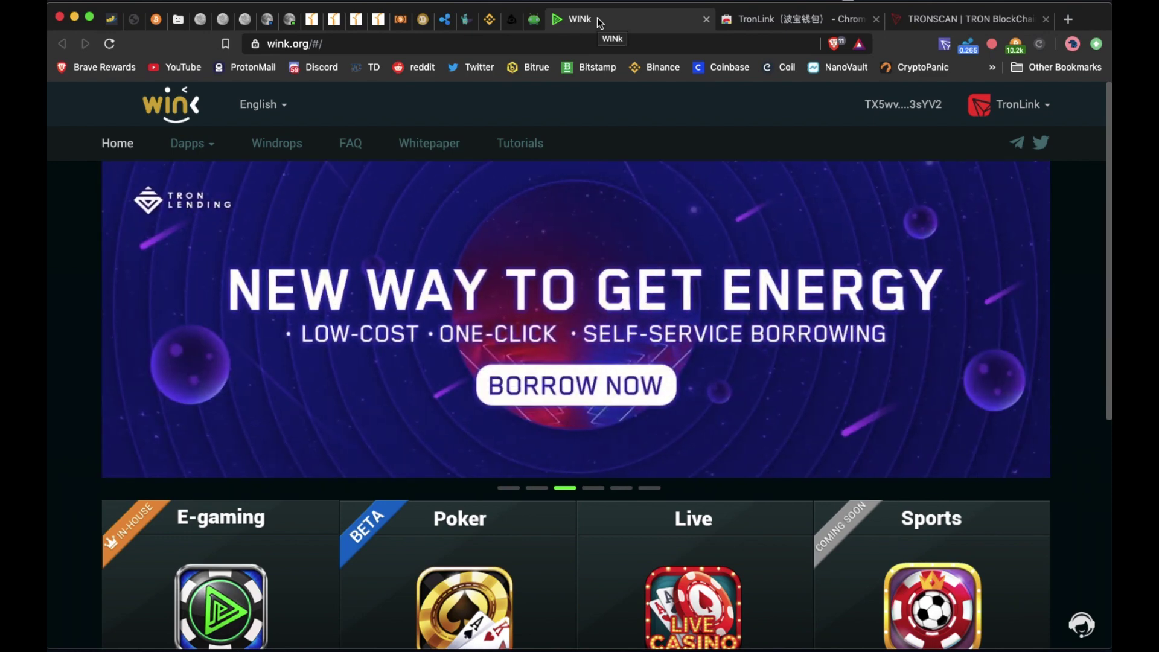
pyautogui.click(279, 145)
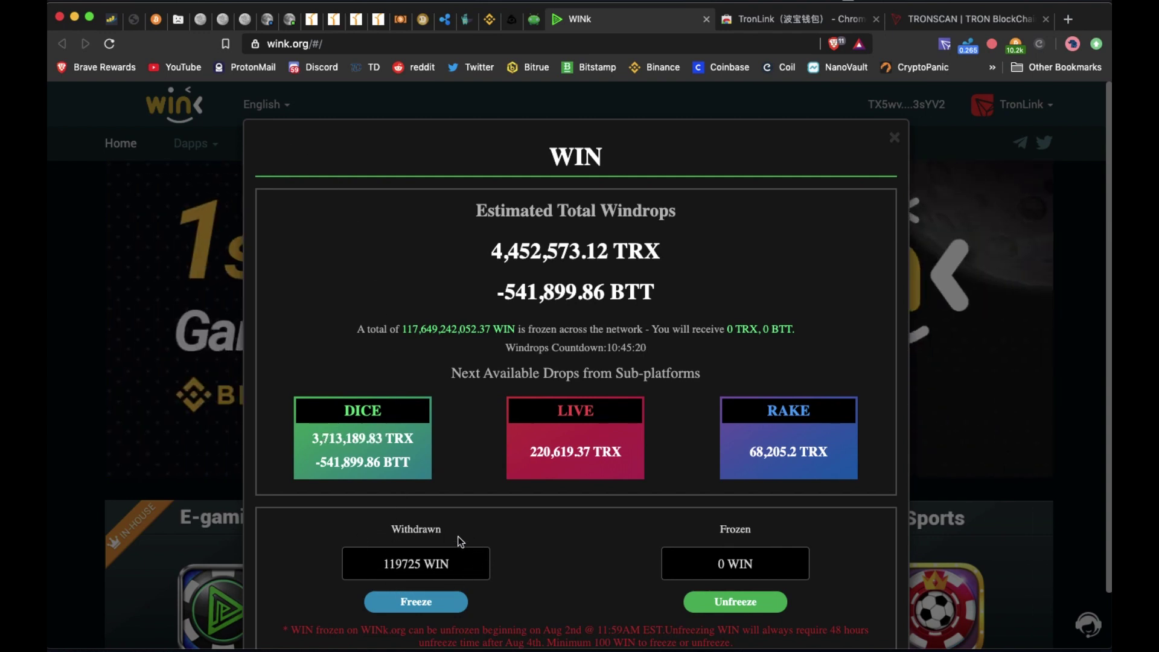
pyautogui.click(431, 606)
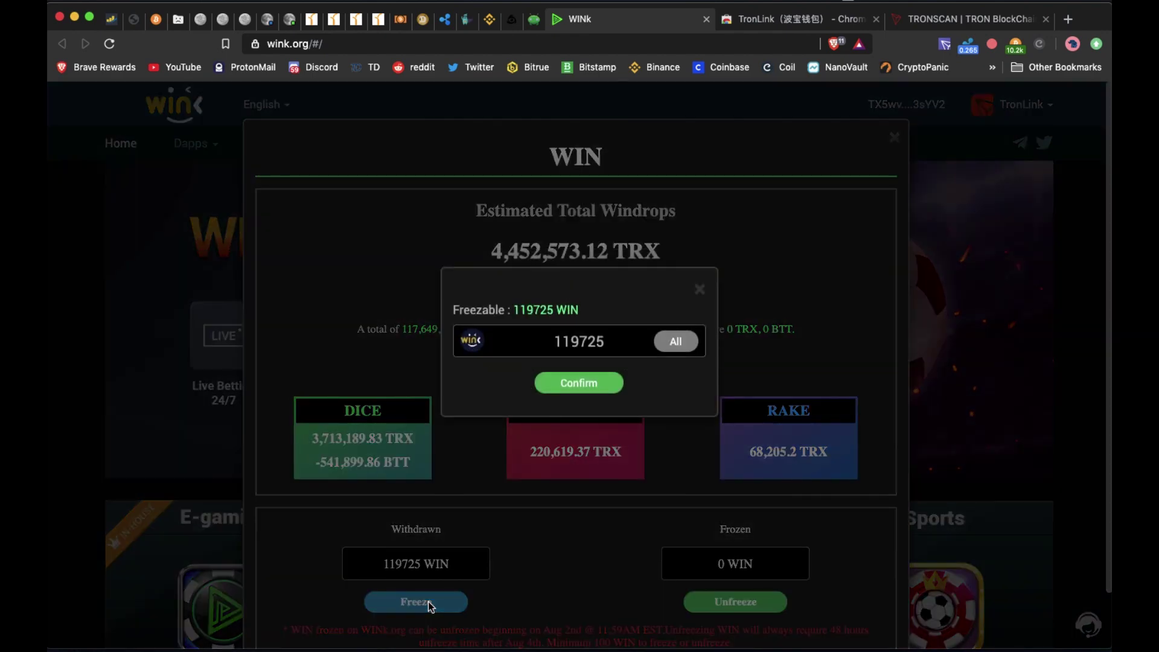
pyautogui.click(580, 386)
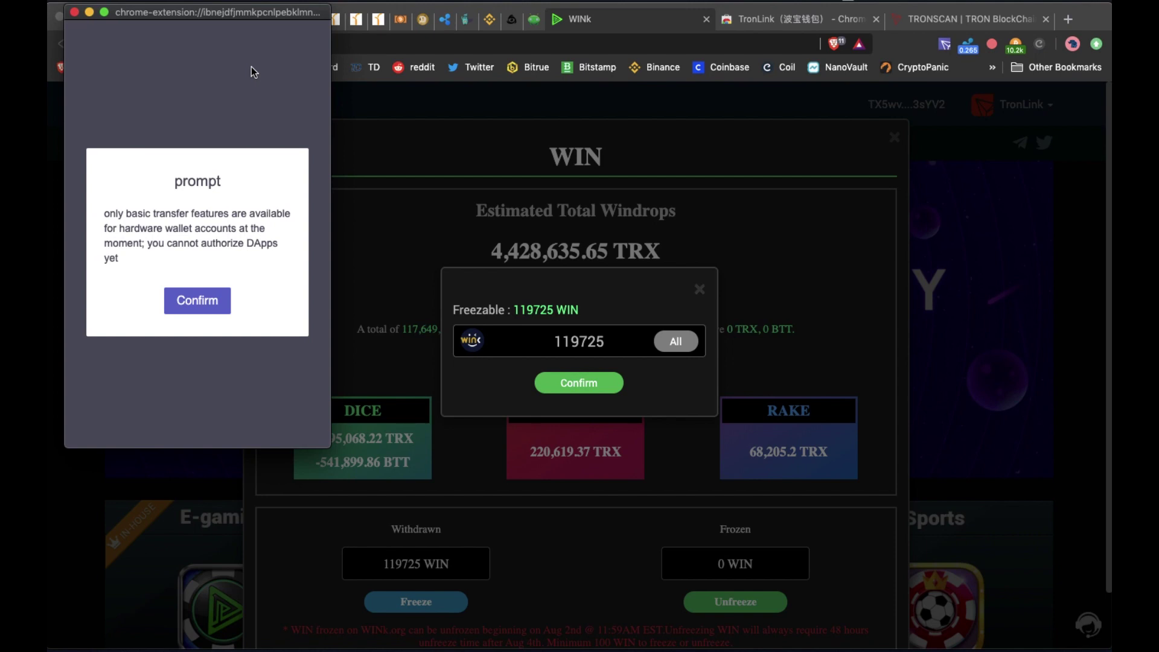
# Step: Dismiss TronLink's notice that hardware wallet accounts cannot authorize DApps
pyautogui.click(202, 302)
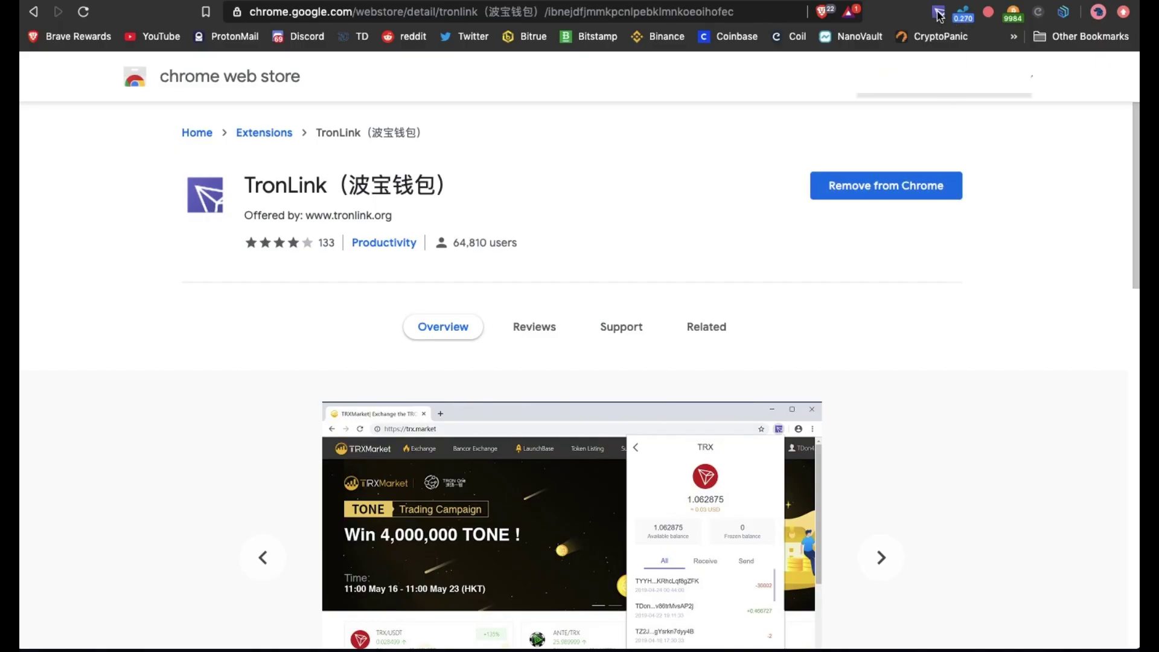
# Step: Copy the TronLink wallet address, close TronLink, and bring up Guild Wallet
pyautogui.click(938, 12)
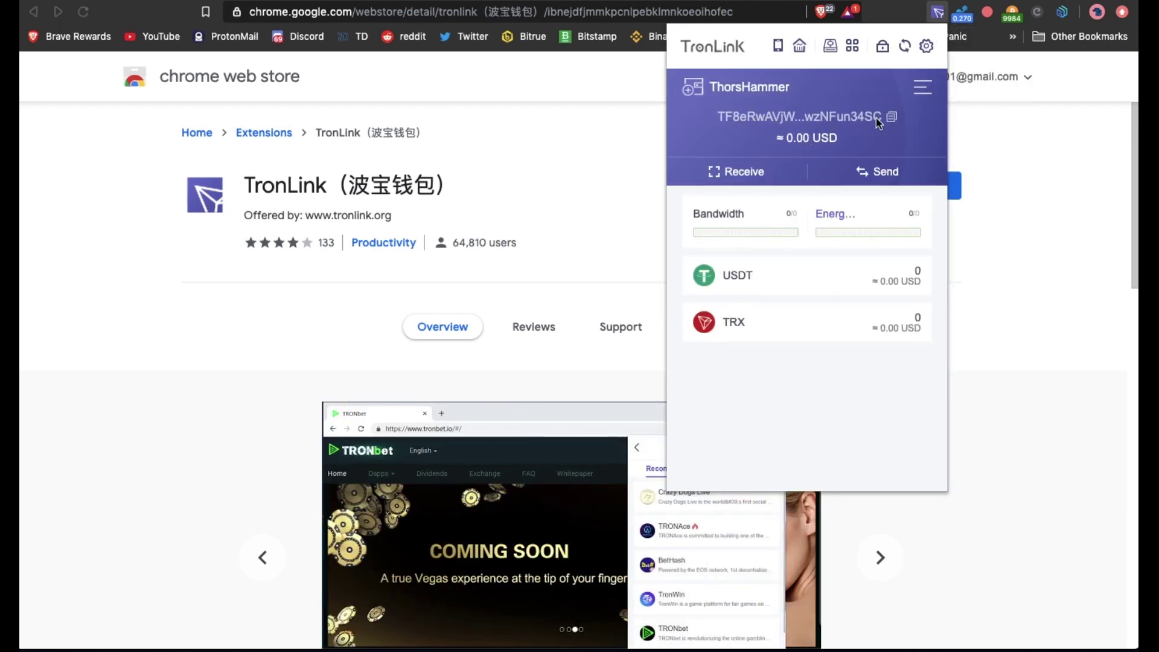
pyautogui.click(892, 119)
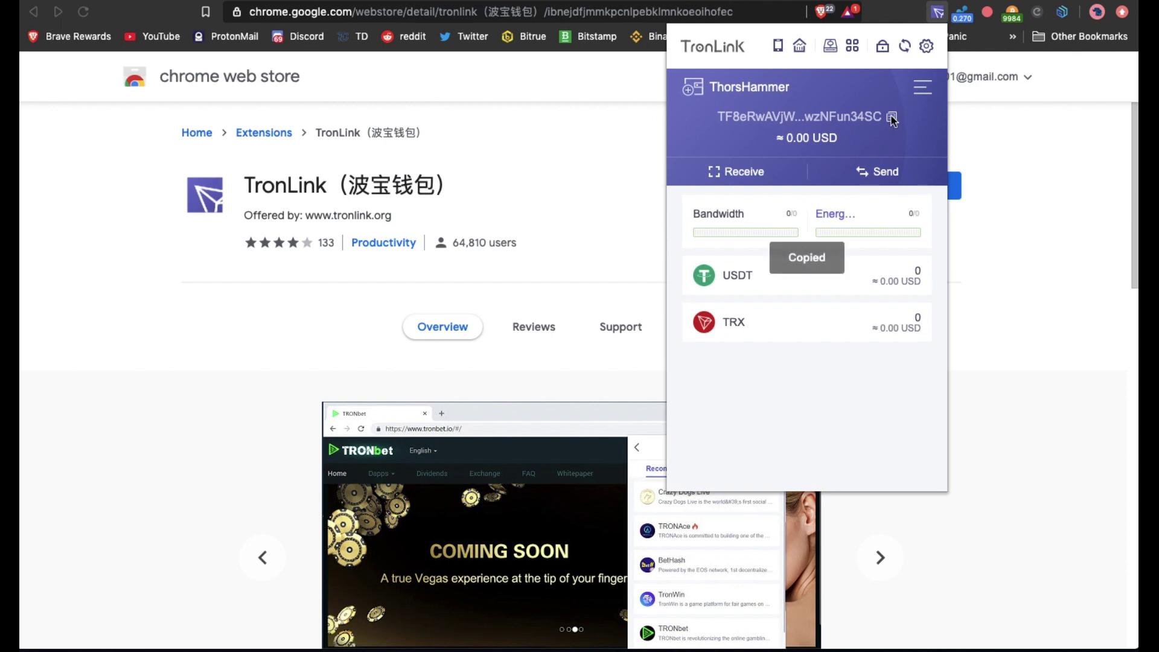
pyautogui.click(1065, 15)
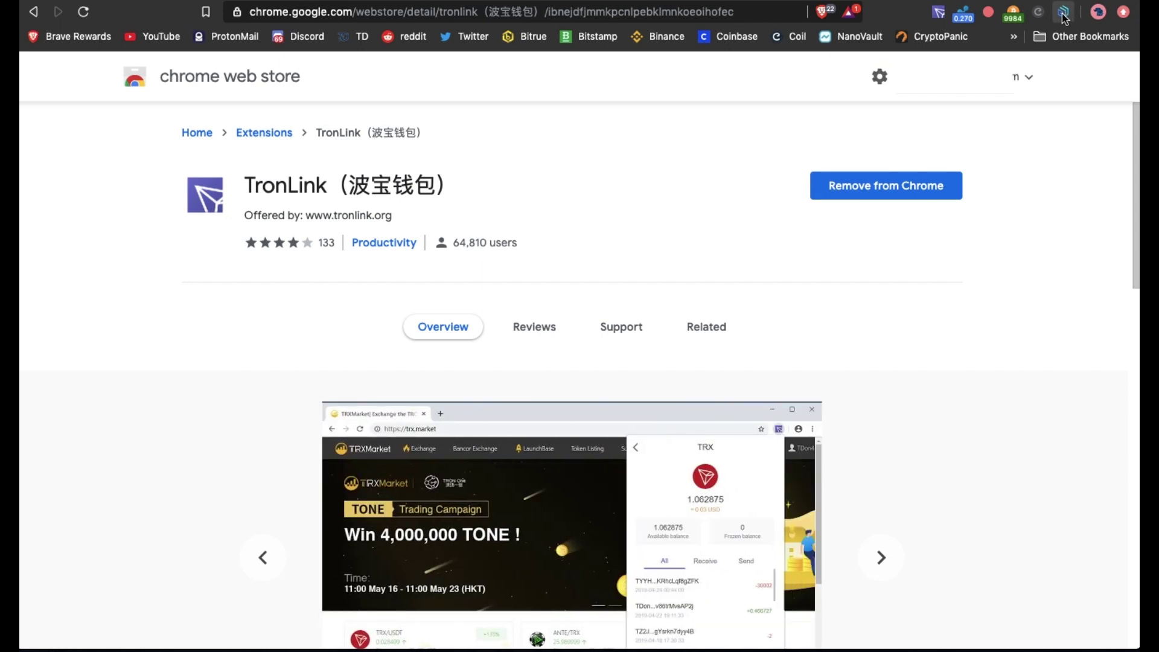
pyautogui.click(1064, 13)
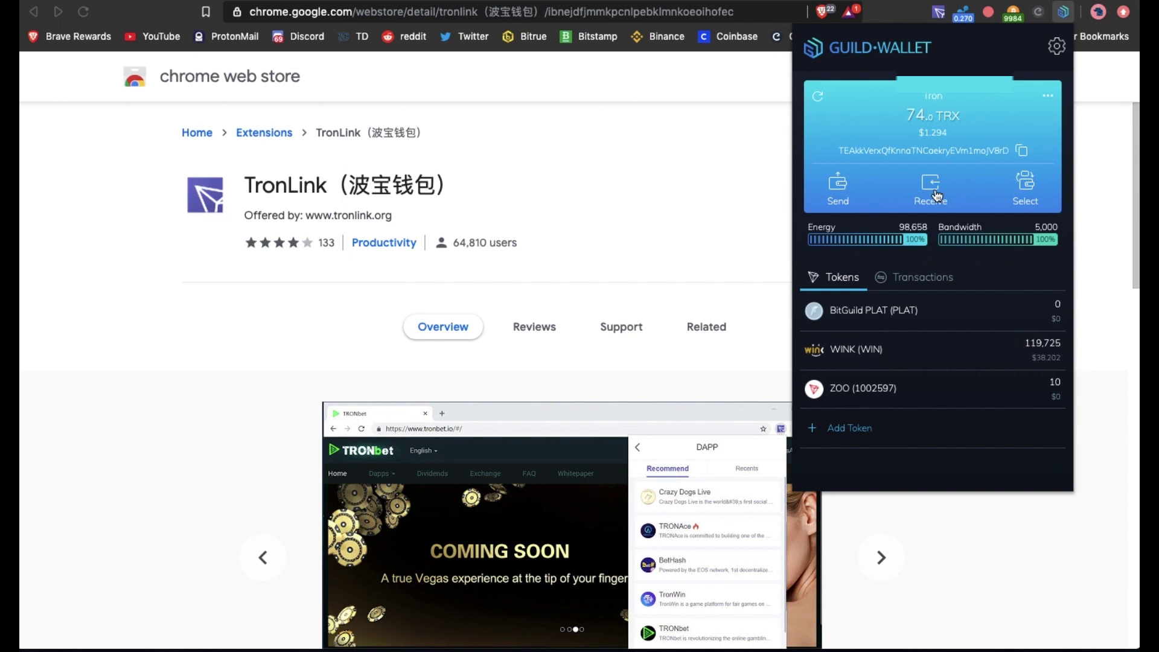
# Step: Start a Guild Wallet transfer with the copied TronLink address as recipient
pyautogui.click(839, 183)
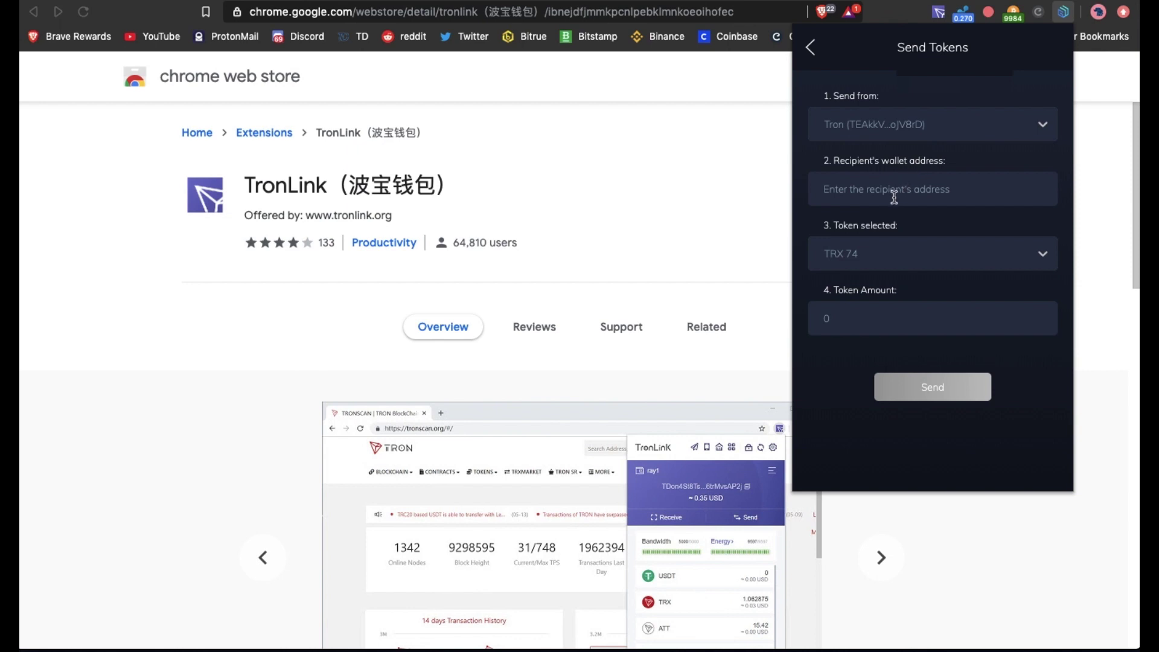
pyautogui.click(894, 195)
pyautogui.rightClick(894, 194)
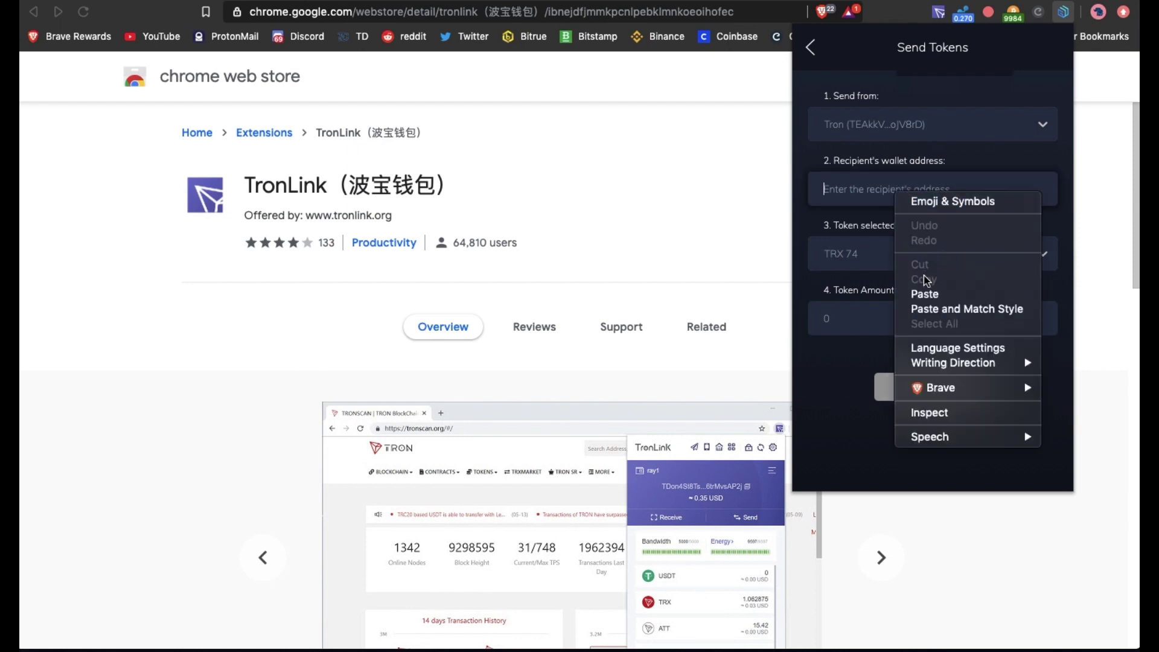
pyautogui.click(921, 292)
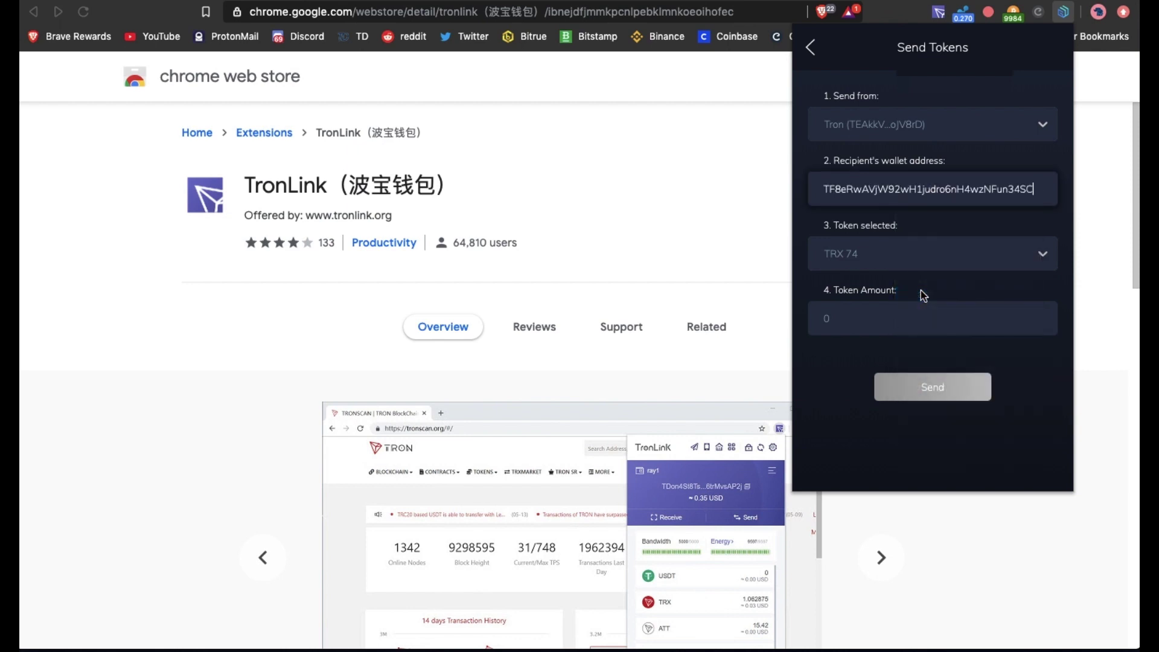
pyautogui.click(879, 121)
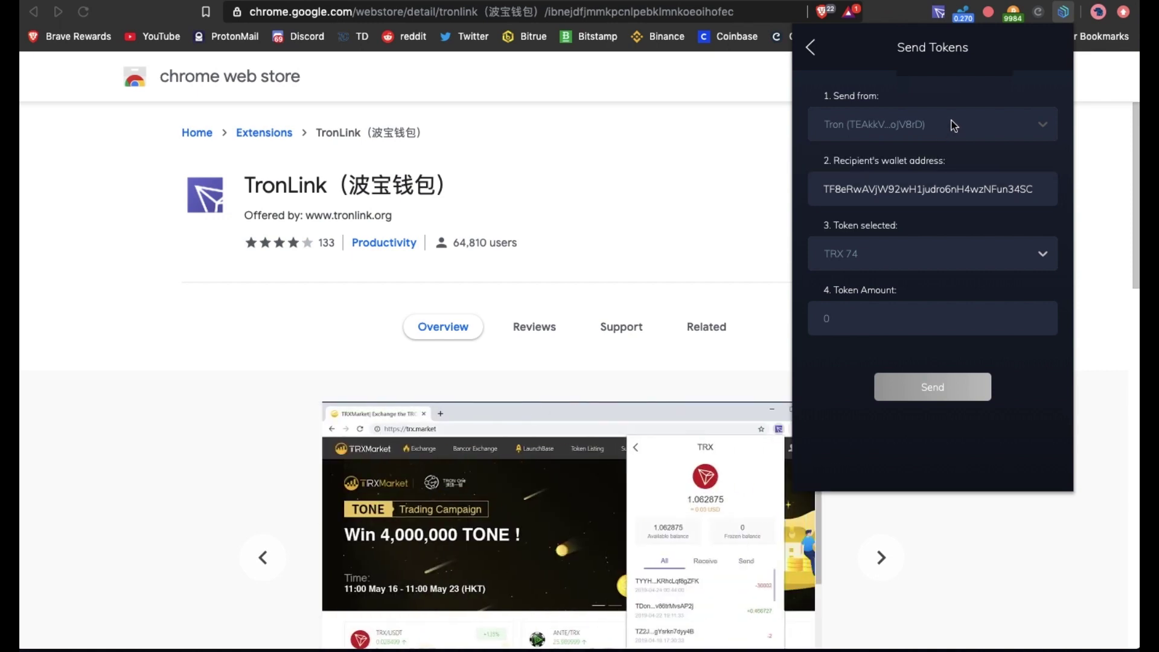
# Step: Send 50 TRX to that address and confirm the transfer
pyautogui.click(904, 258)
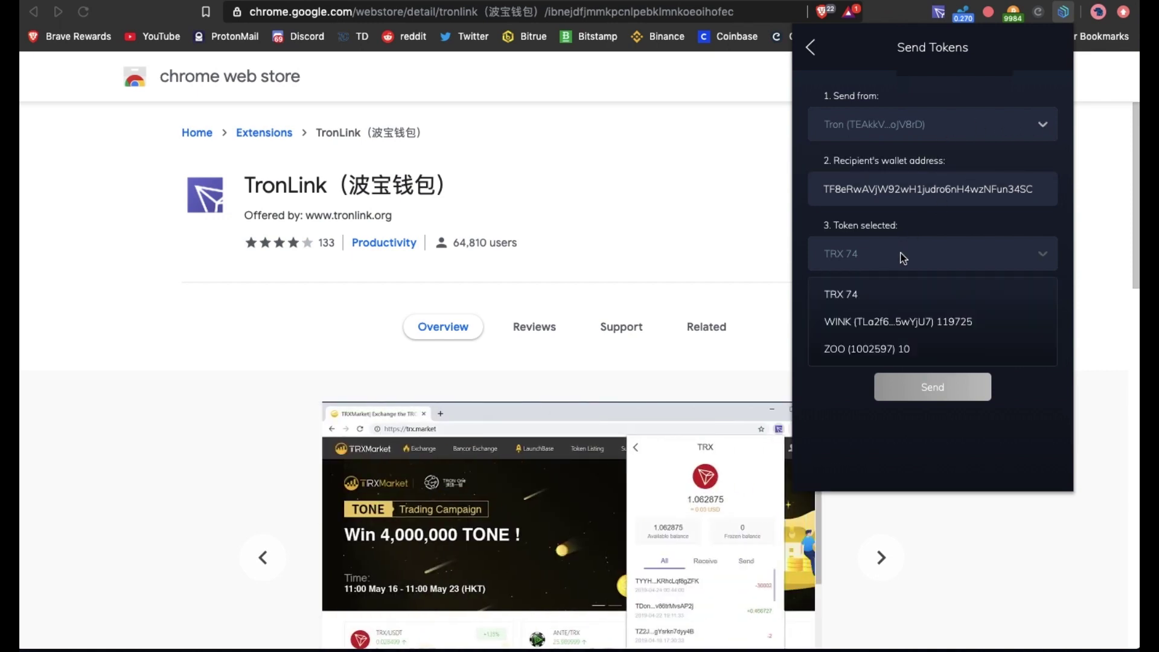
pyautogui.click(846, 296)
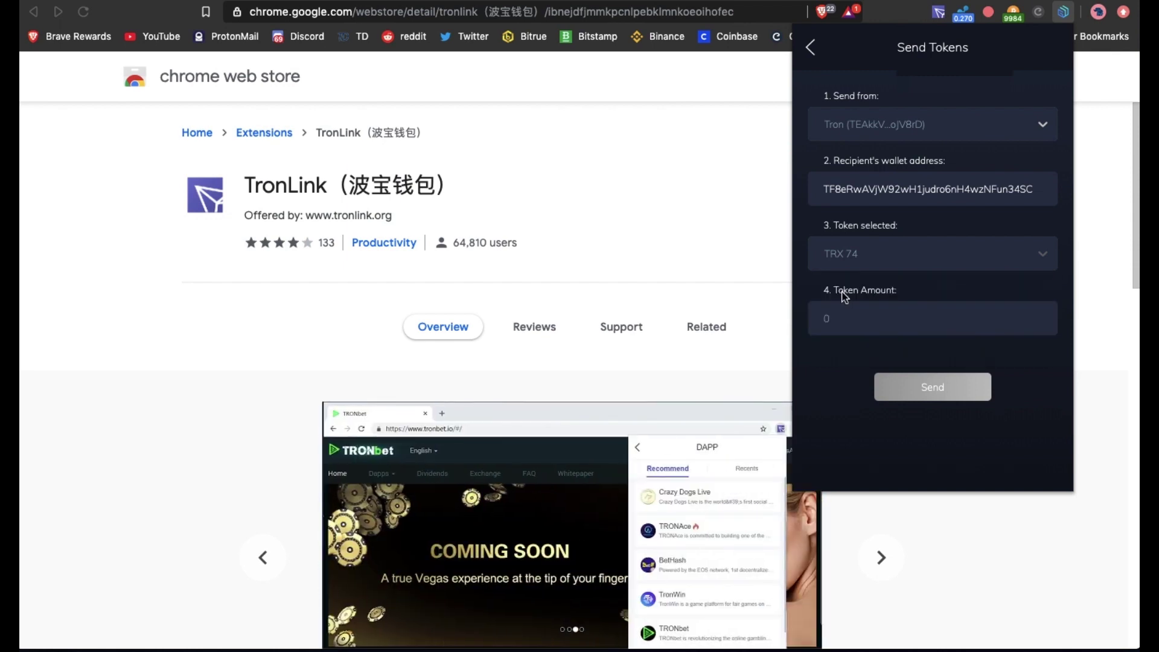
pyautogui.click(875, 325)
pyautogui.write('50')
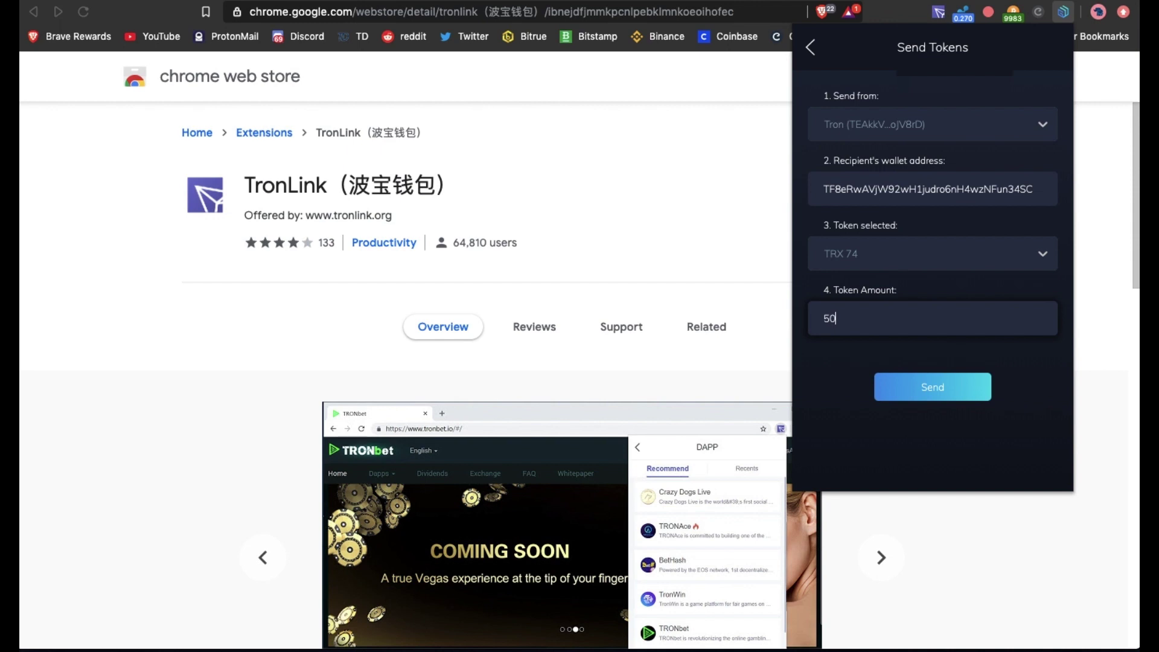
pyautogui.click(944, 391)
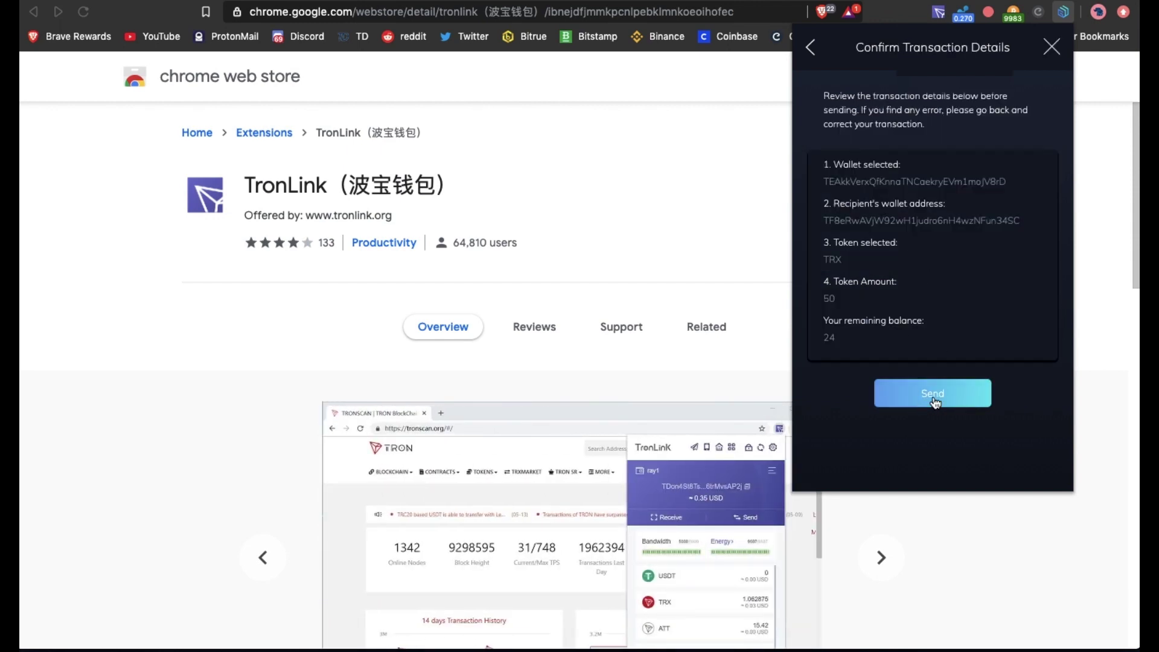
pyautogui.click(935, 402)
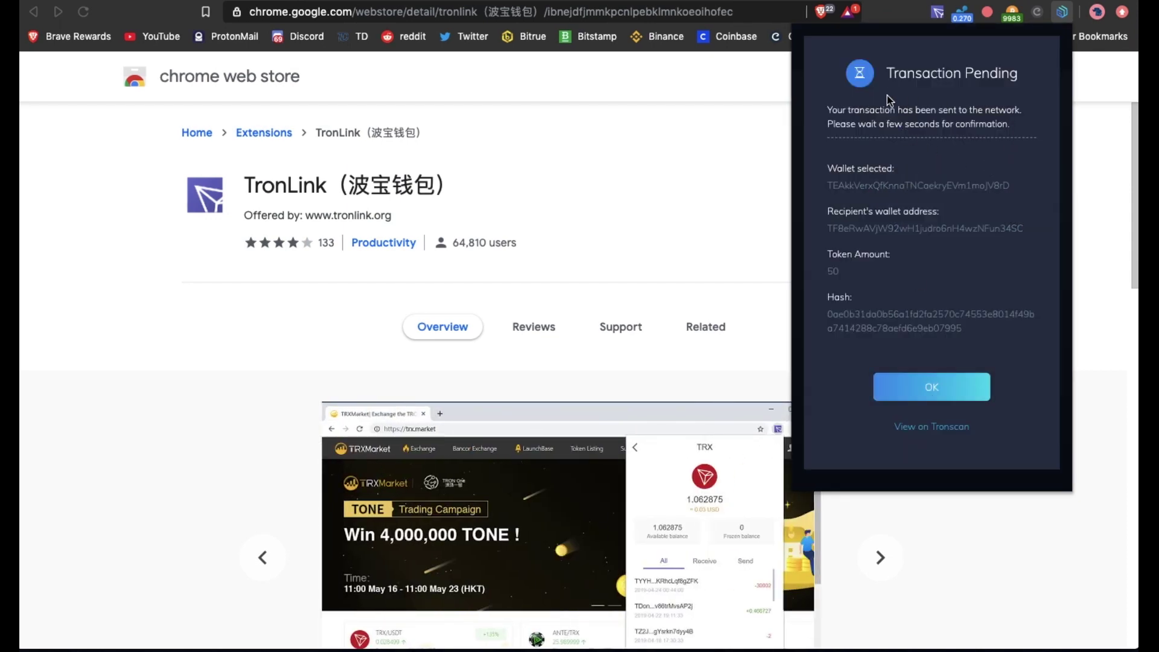
pyautogui.click(932, 388)
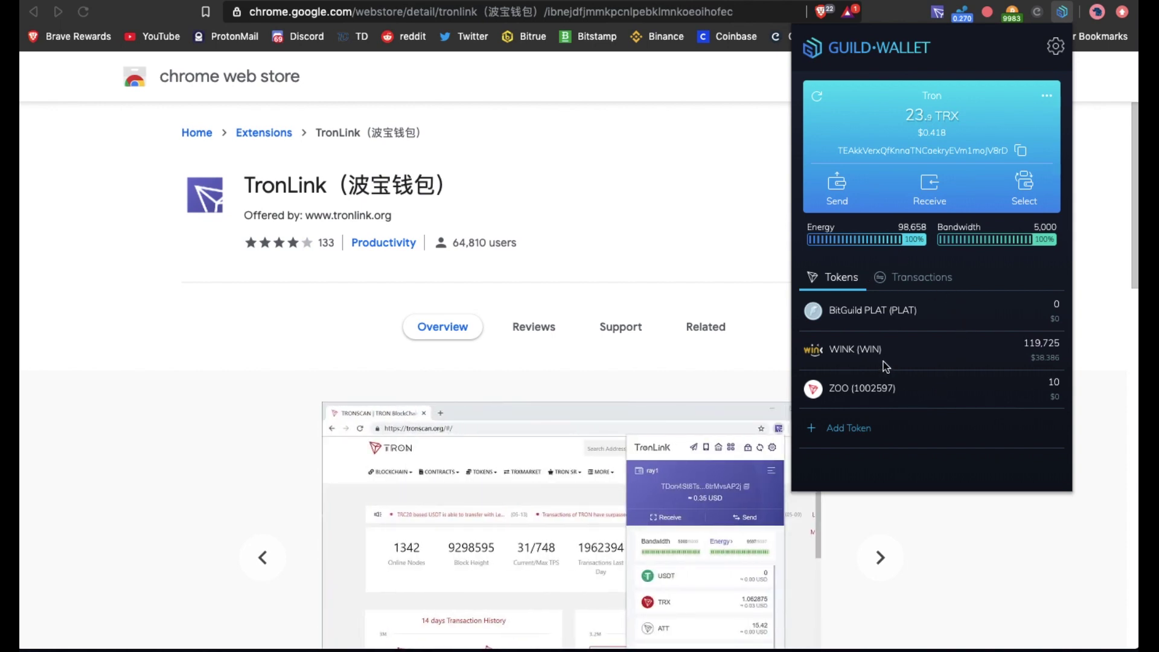
# Step: Refresh both wallets to confirm the 50 TRX arrived, and copy TronLink's receiving address
pyautogui.click(818, 98)
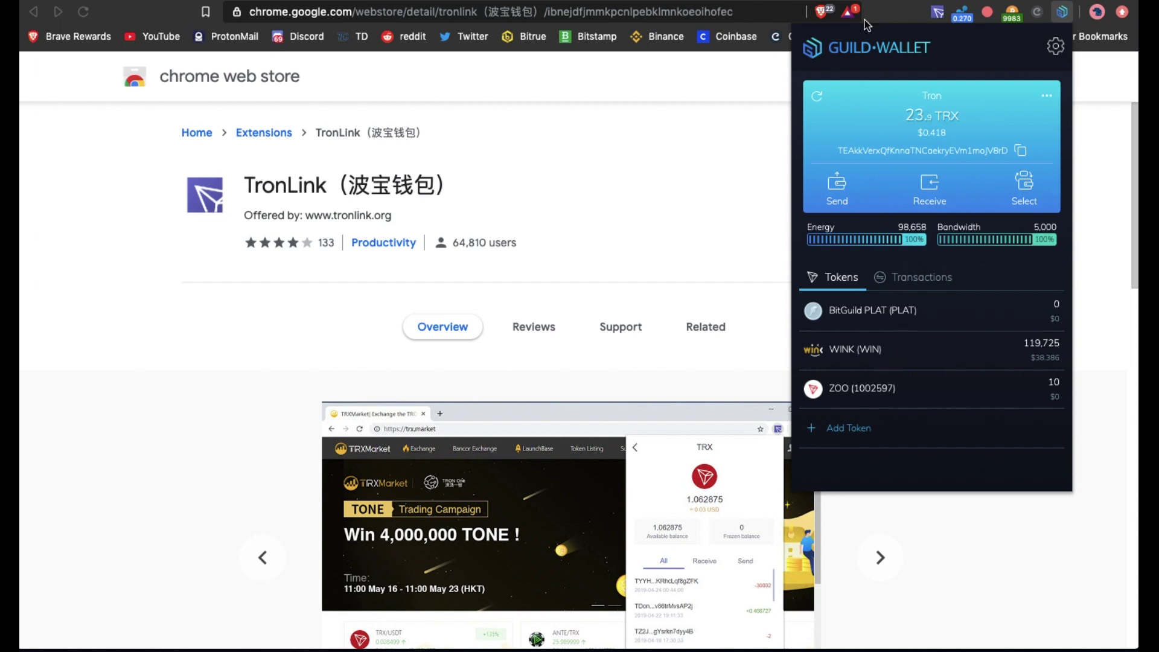
pyautogui.click(940, 13)
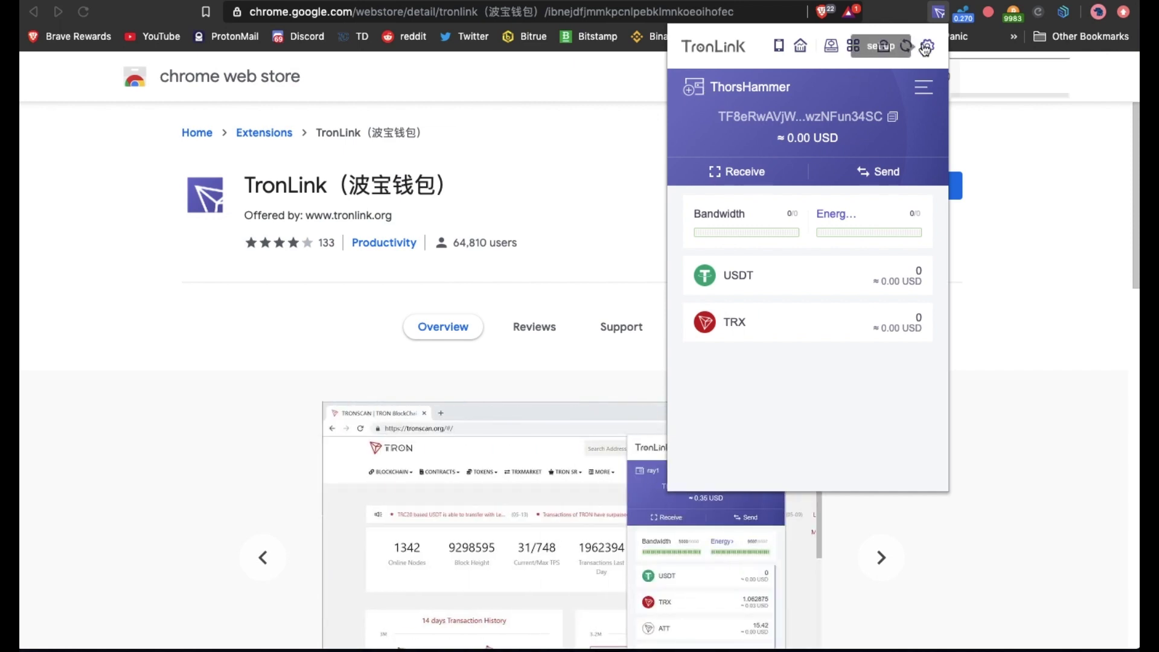
pyautogui.click(906, 47)
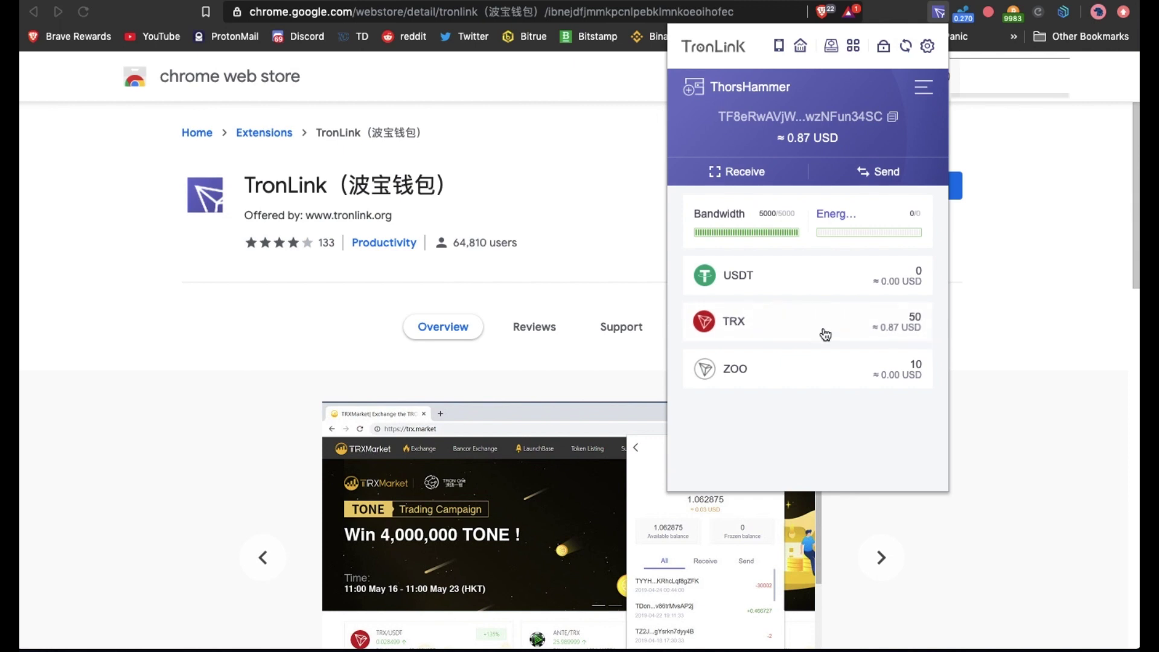
pyautogui.click(747, 172)
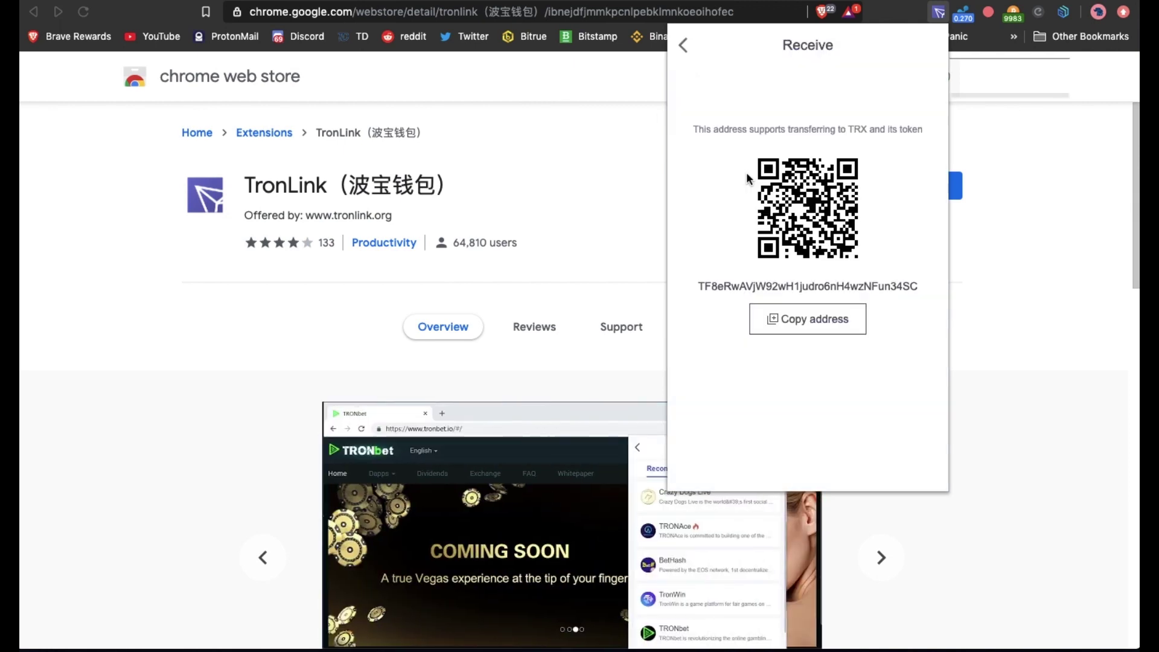
pyautogui.click(809, 319)
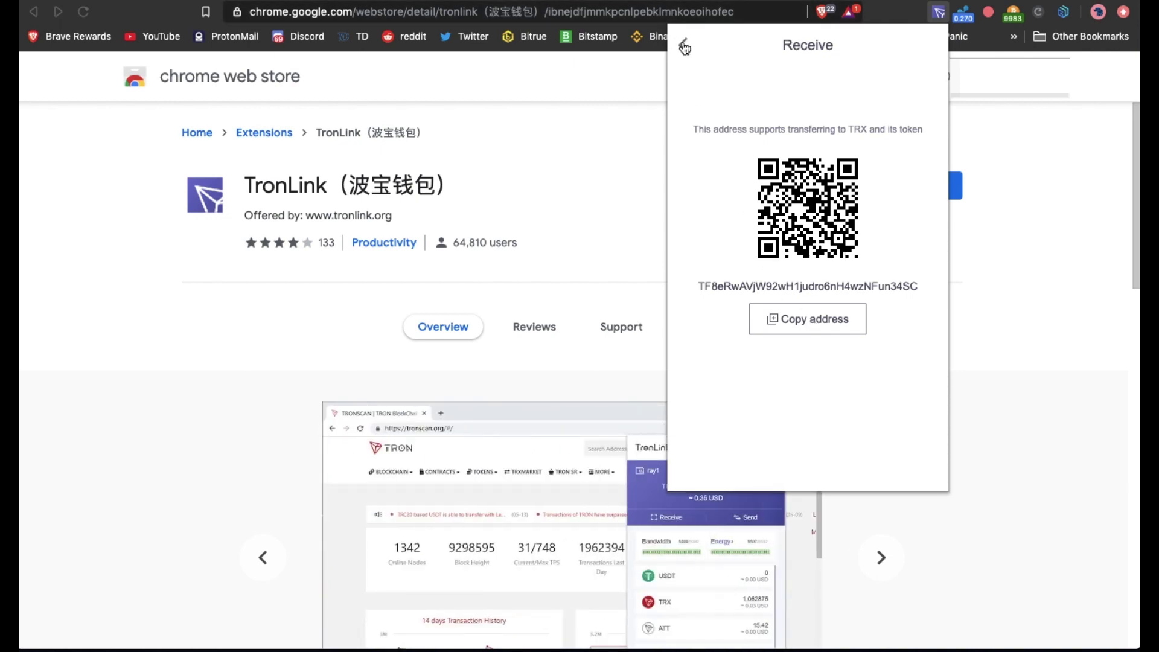
pyautogui.click(685, 46)
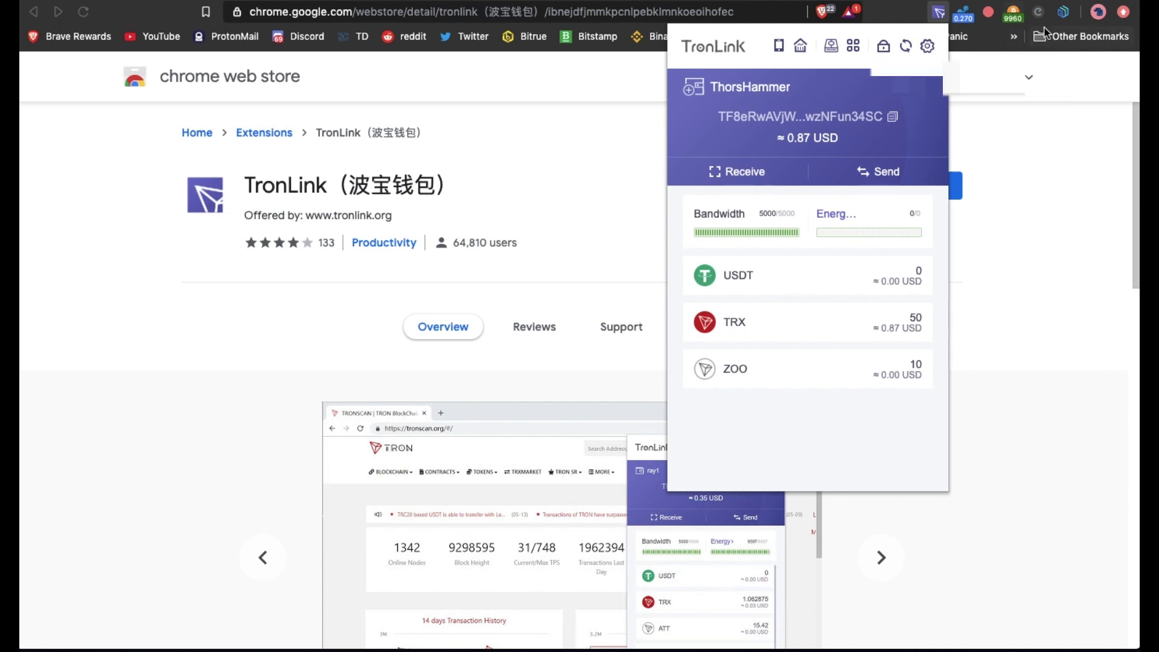
pyautogui.click(1064, 13)
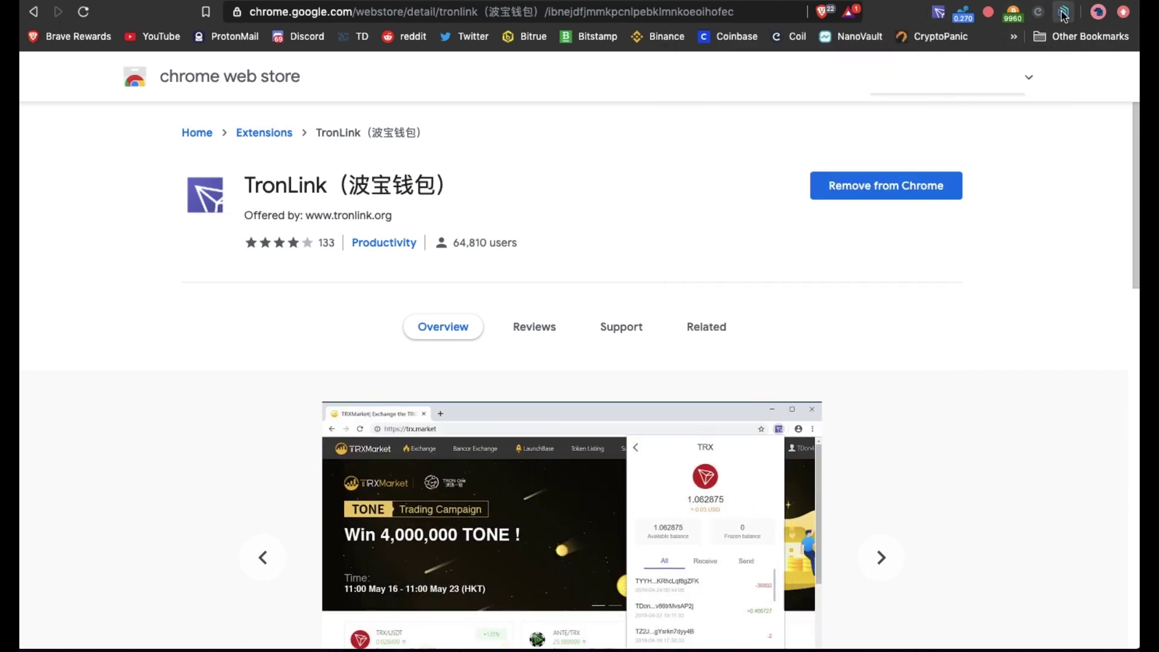
# Step: Start a new Guild Wallet transfer to the pasted TronLink receiving address
pyautogui.click(1064, 13)
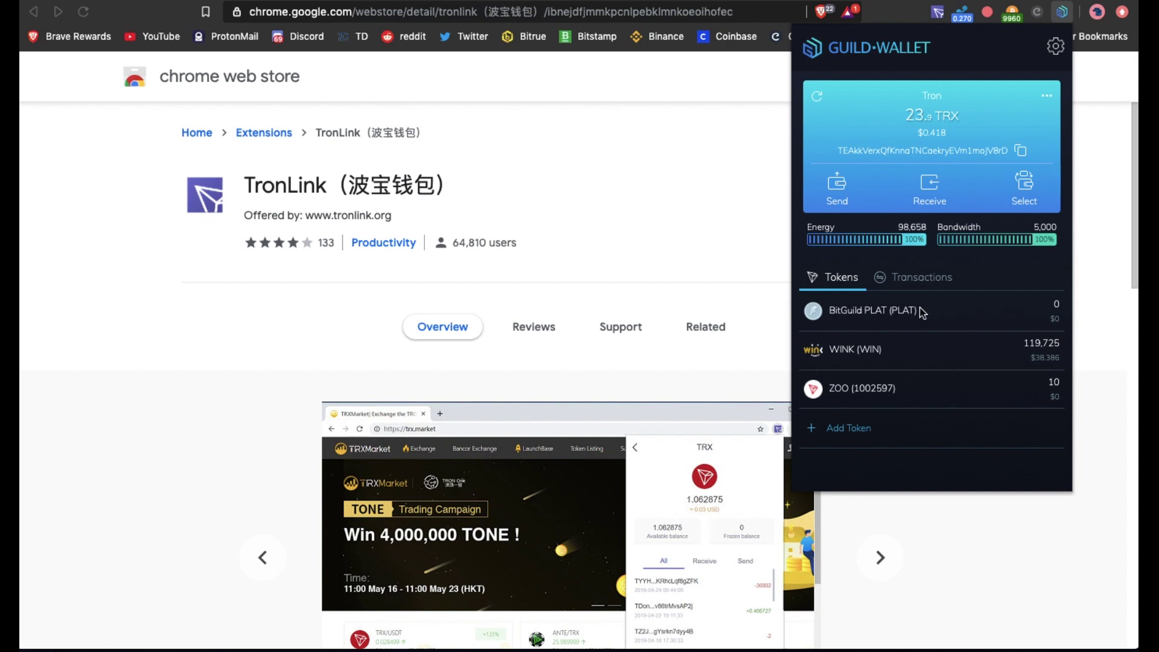
pyautogui.click(842, 192)
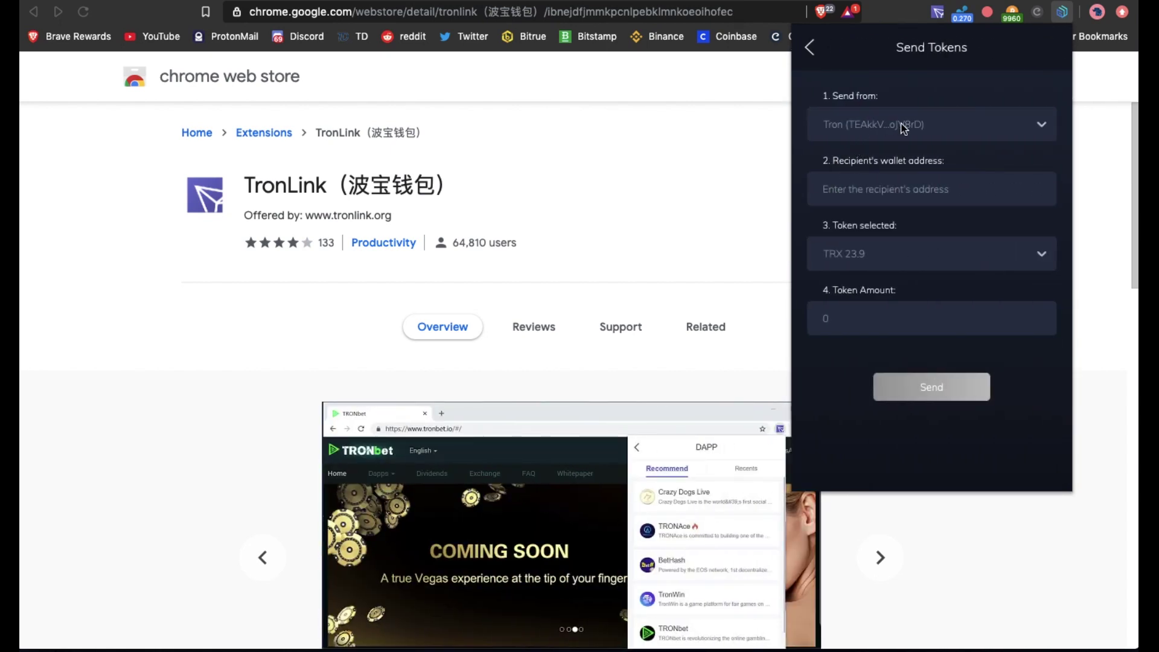
pyautogui.rightClick(867, 190)
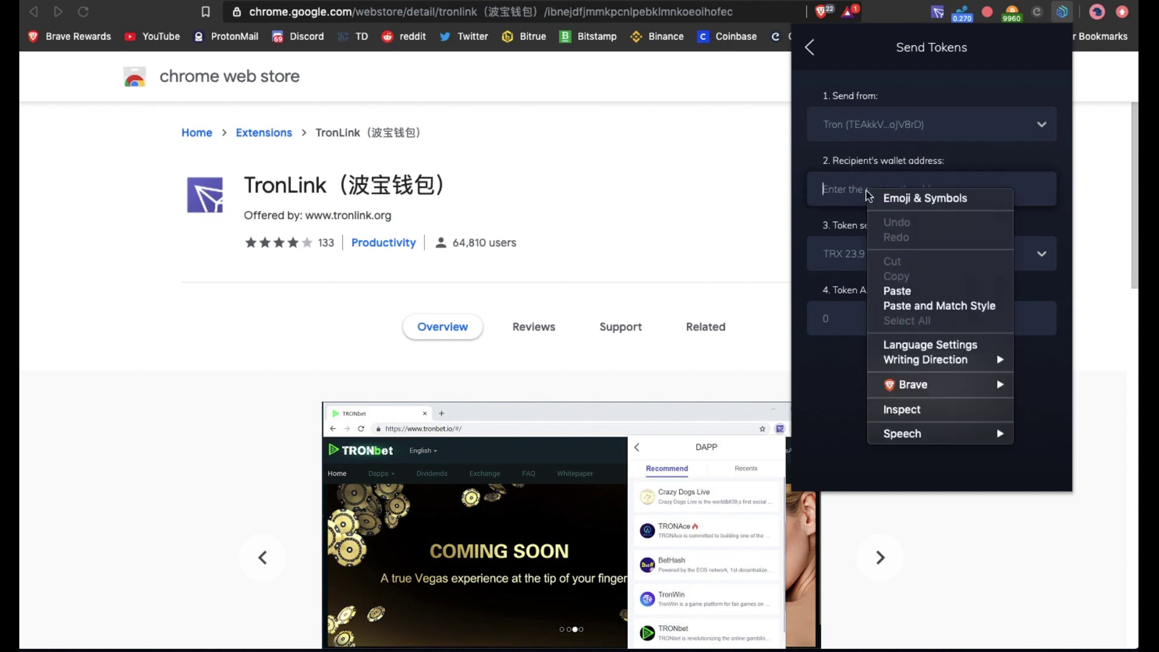
pyautogui.click(897, 291)
# Step: Send all 119725 WINK to that address and confirm the transfer
pyautogui.click(893, 254)
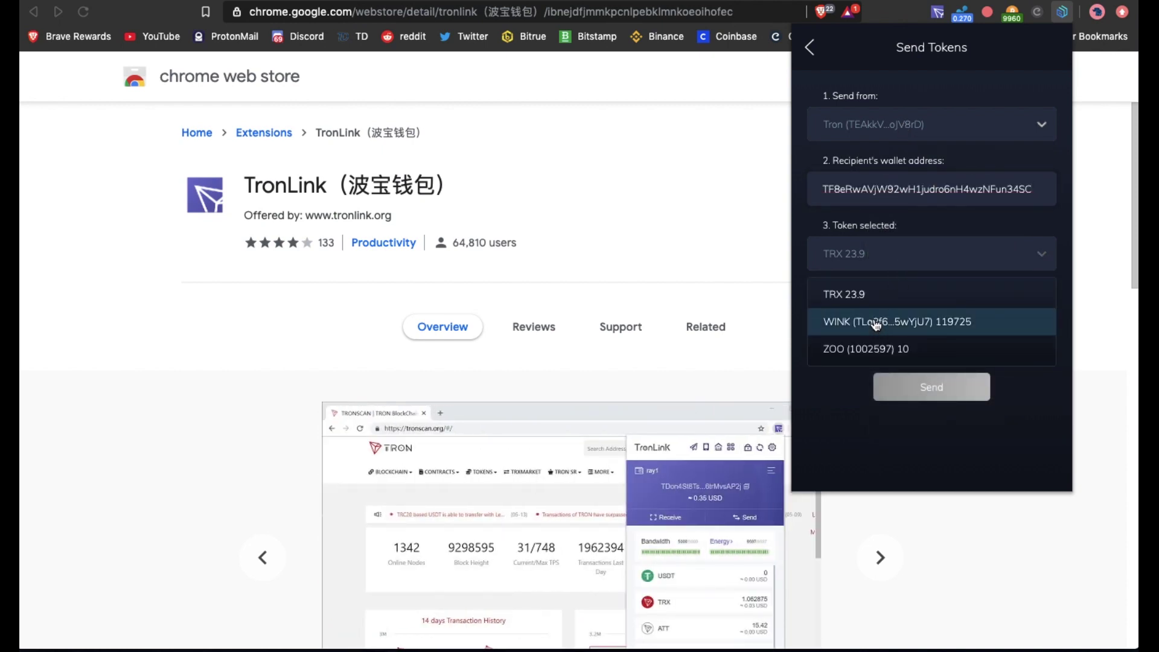
pyautogui.click(876, 323)
pyautogui.click(851, 323)
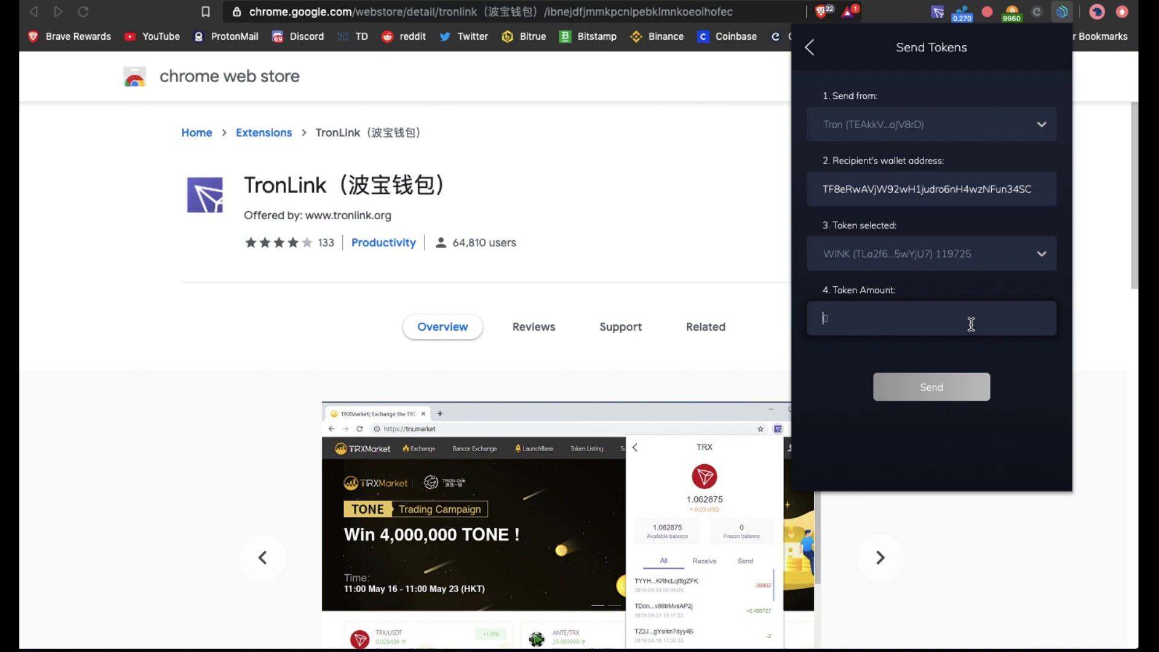
pyautogui.write('119725')
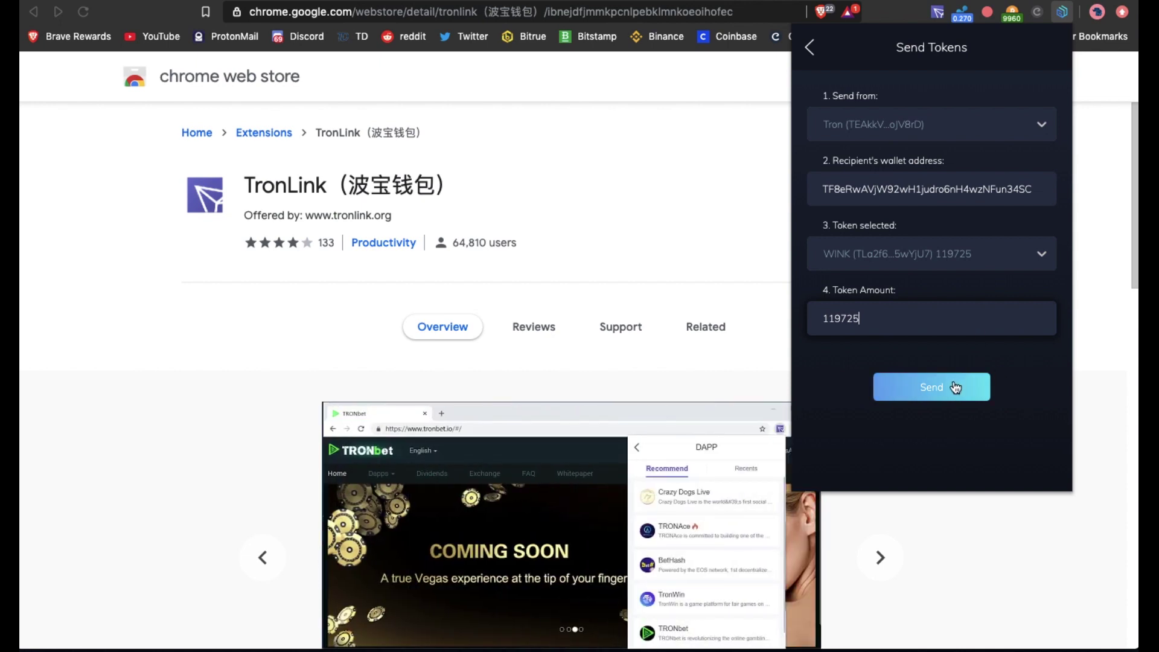
pyautogui.click(953, 388)
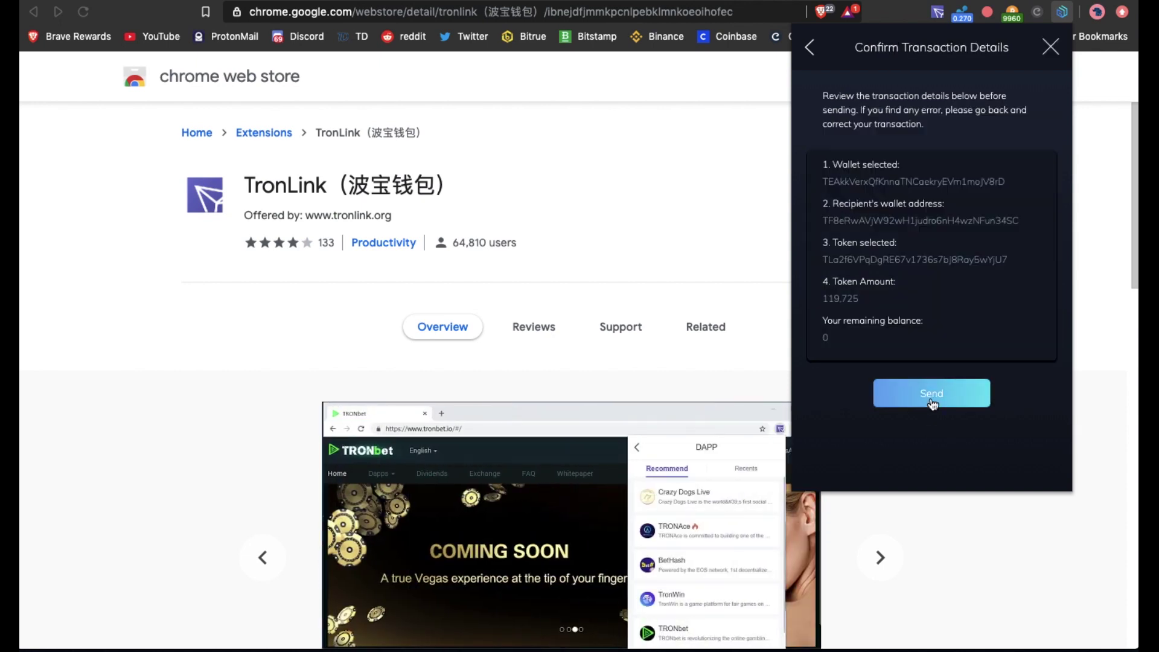
pyautogui.click(933, 403)
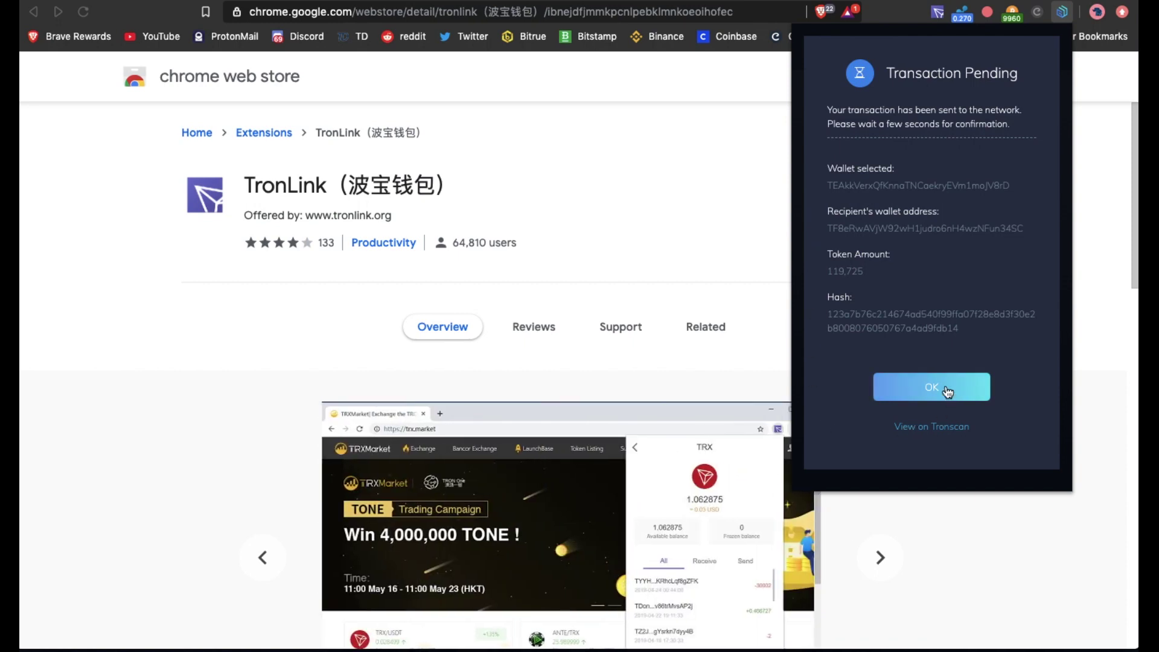
pyautogui.click(946, 387)
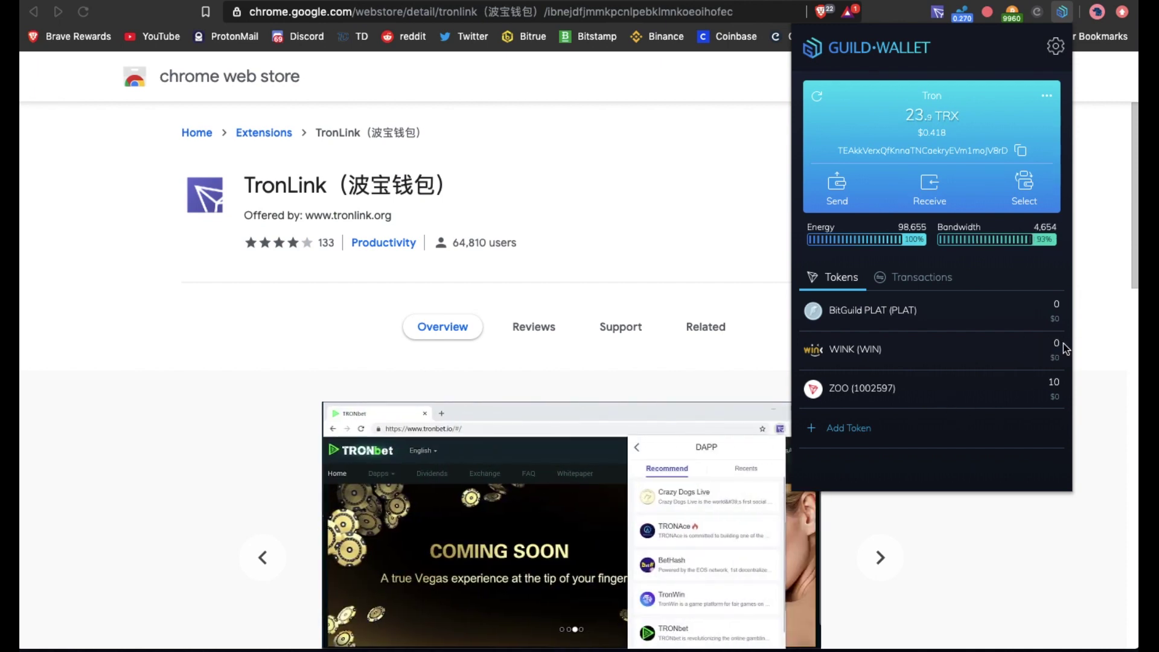
pyautogui.click(938, 13)
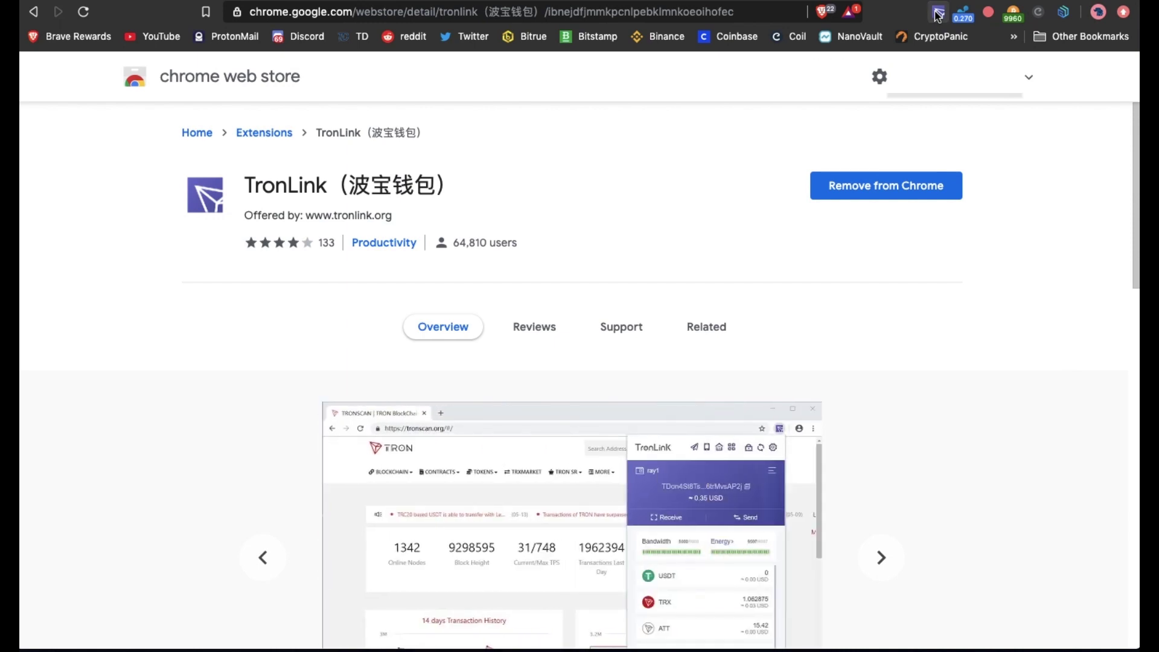
# Step: Refresh the TronLink wallet to see its 23.9 TRX balance
pyautogui.click(938, 14)
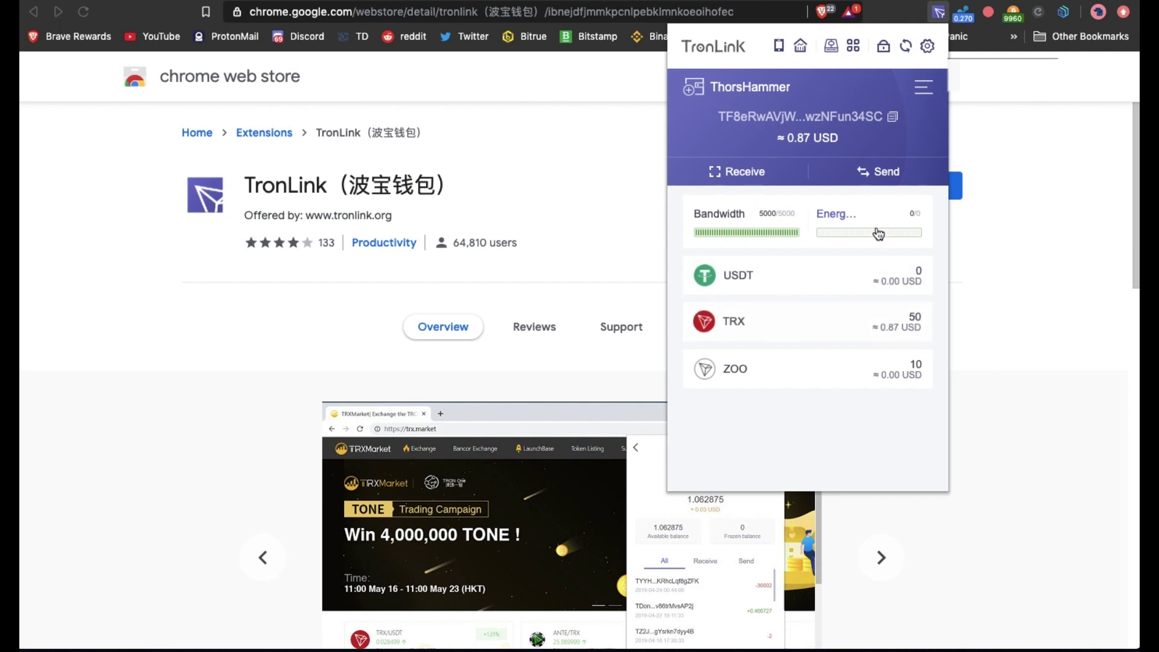
pyautogui.click(908, 53)
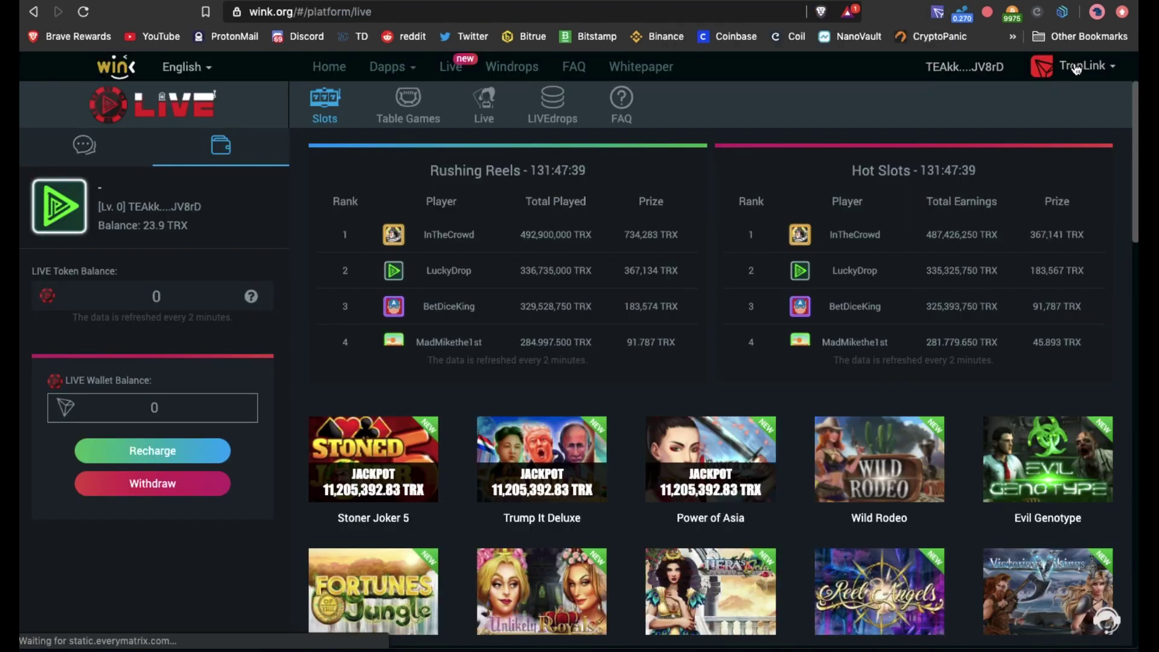
# Step: Review WINk's wallet-connection choices, then bring up Windrops showing 119725 WIN withdrawn
pyautogui.click(1077, 68)
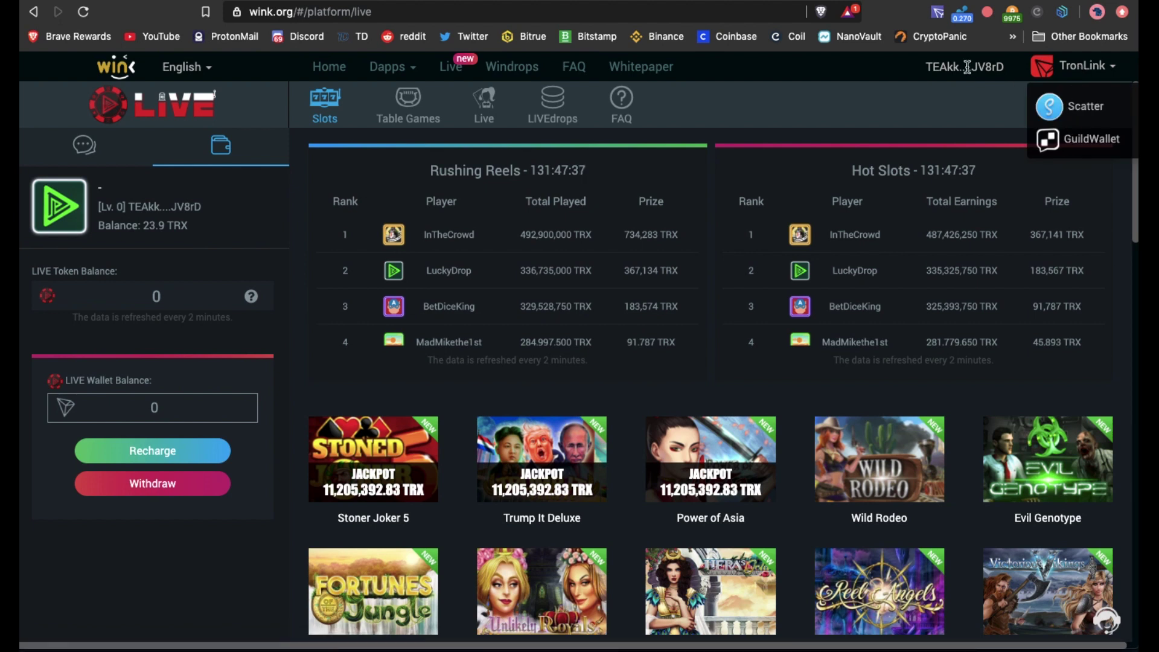
pyautogui.click(891, 72)
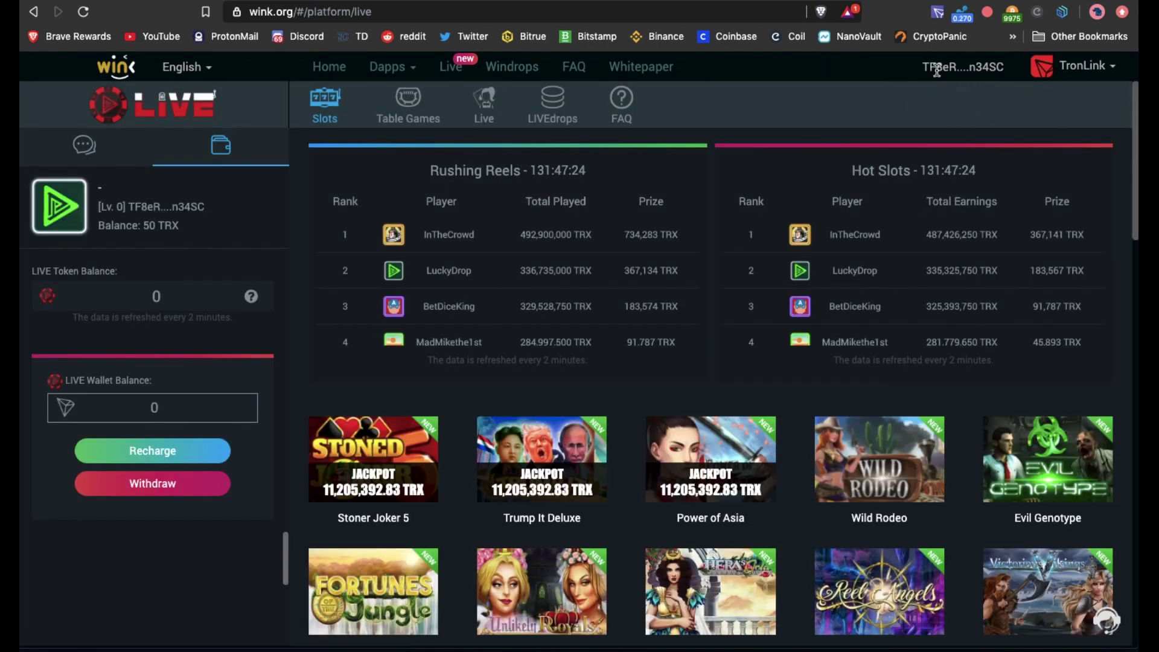
pyautogui.click(506, 68)
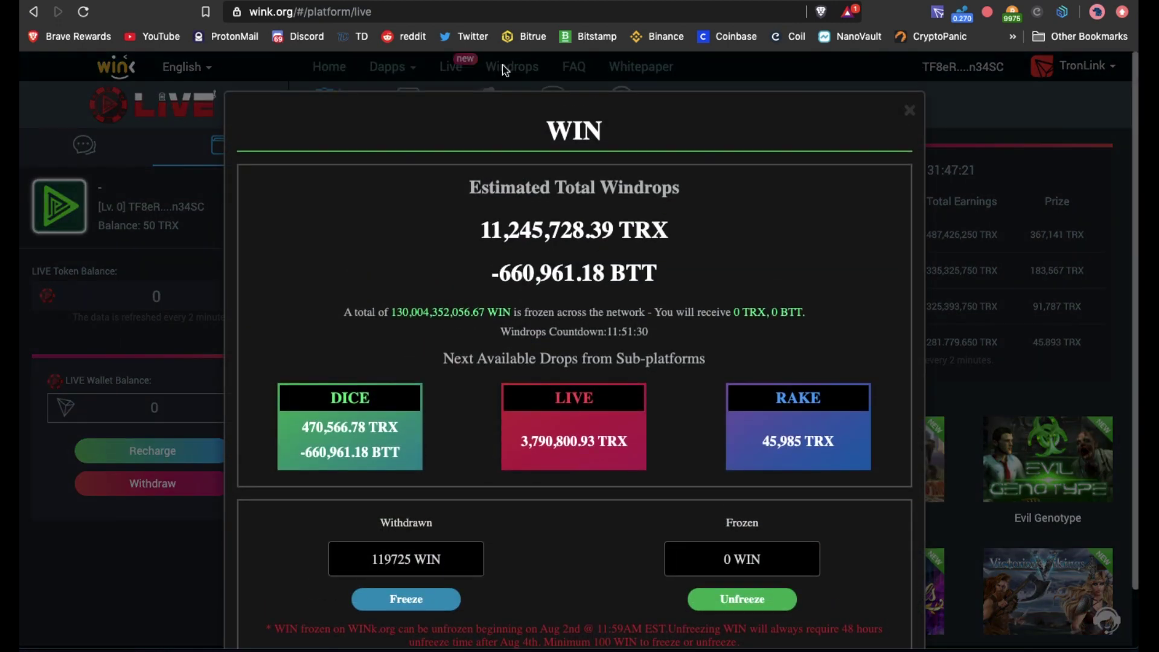
# Step: Submit the 119725 WIN freeze and approve the contract permission with 15-minute auto-signing and whitelisting
pyautogui.click(414, 601)
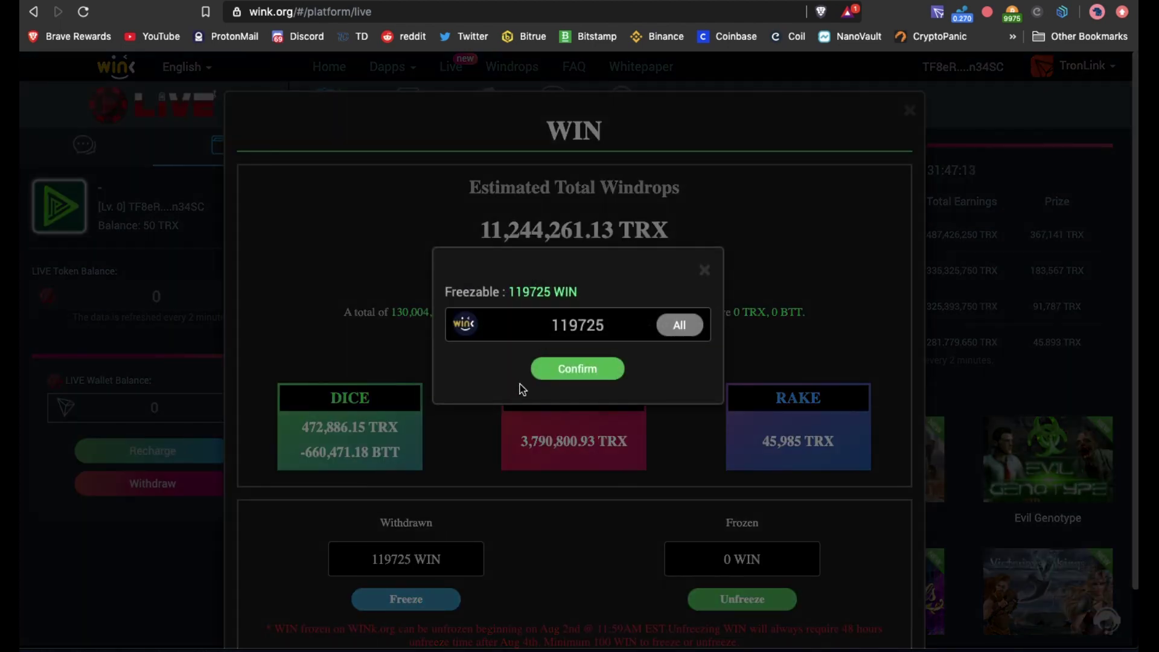
pyautogui.click(592, 371)
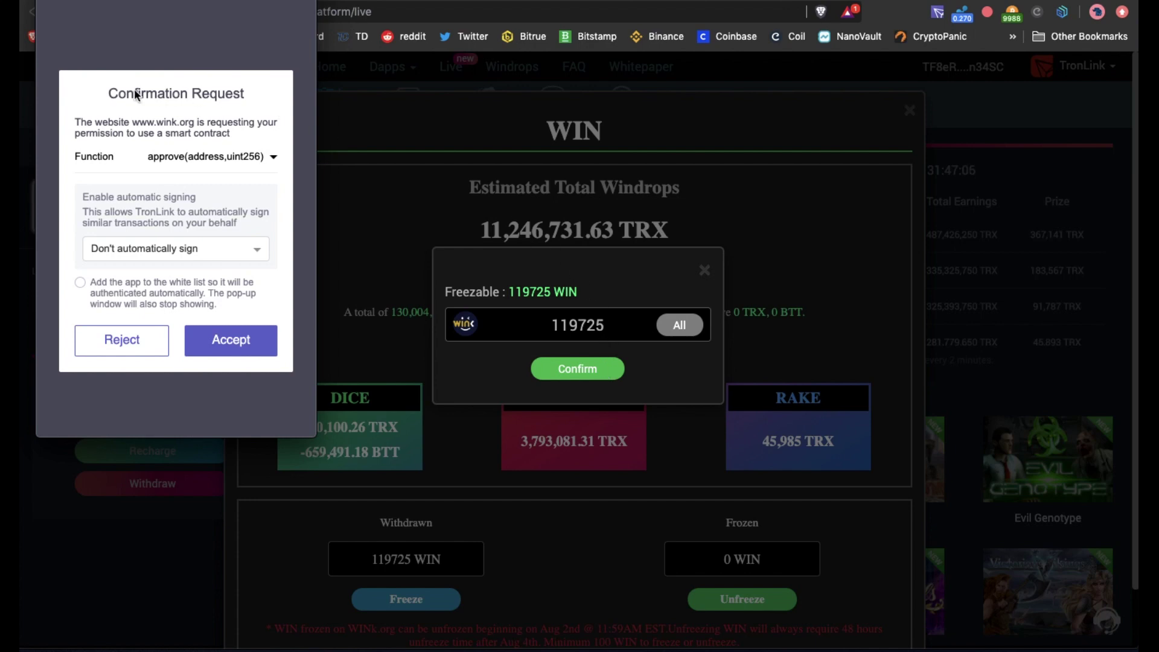
pyautogui.click(255, 251)
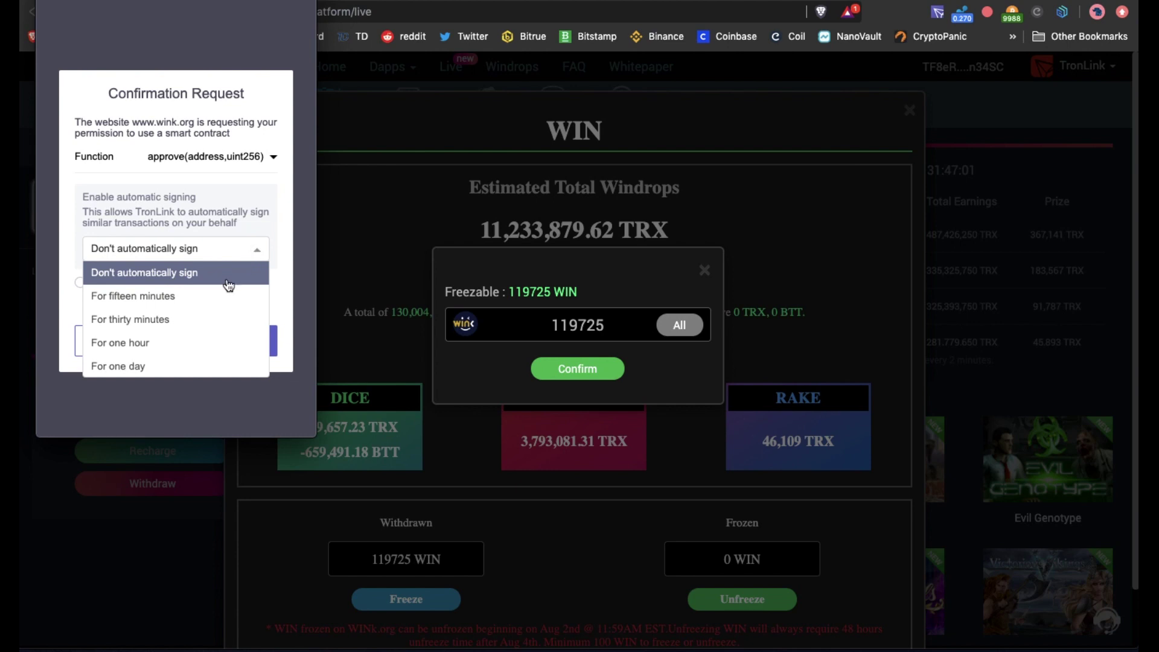
pyautogui.click(136, 299)
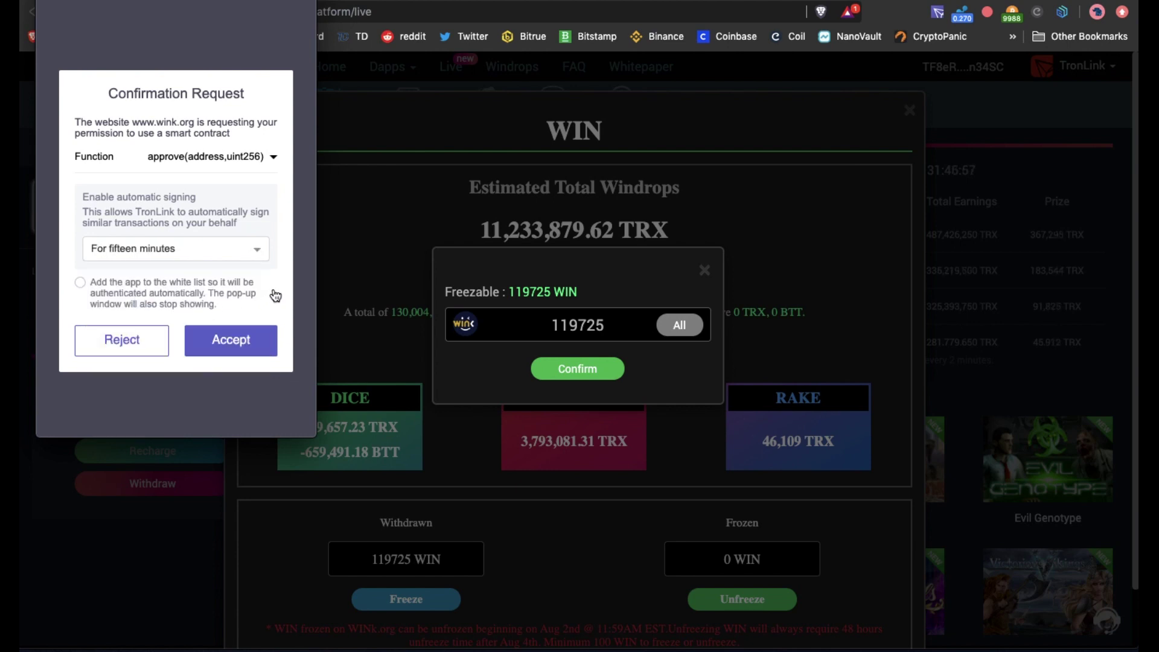
pyautogui.click(84, 285)
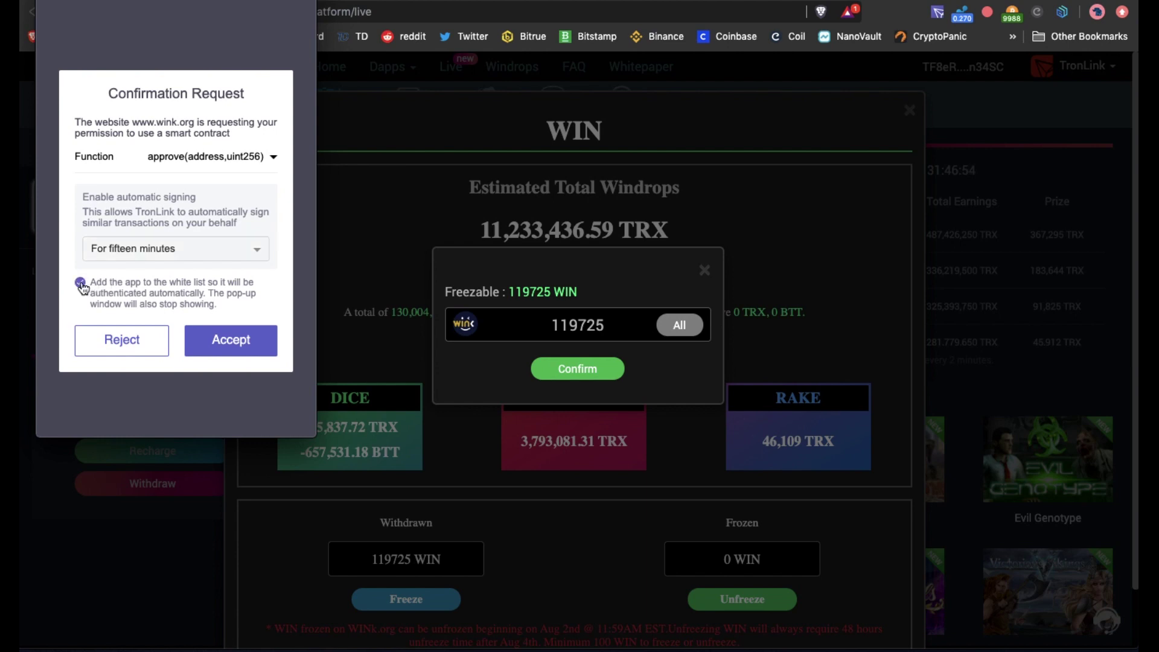
pyautogui.click(239, 354)
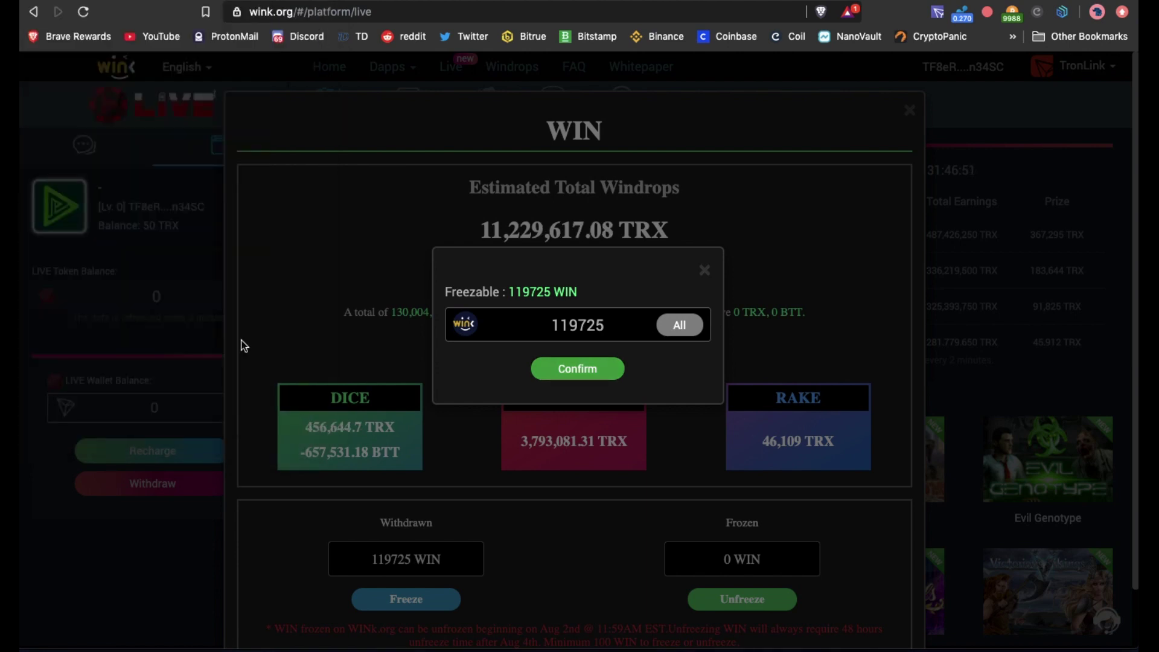
# Step: Resubmit the 119725 WIN freeze and accept the stakeWin request with 15-minute auto-signing
pyautogui.click(594, 373)
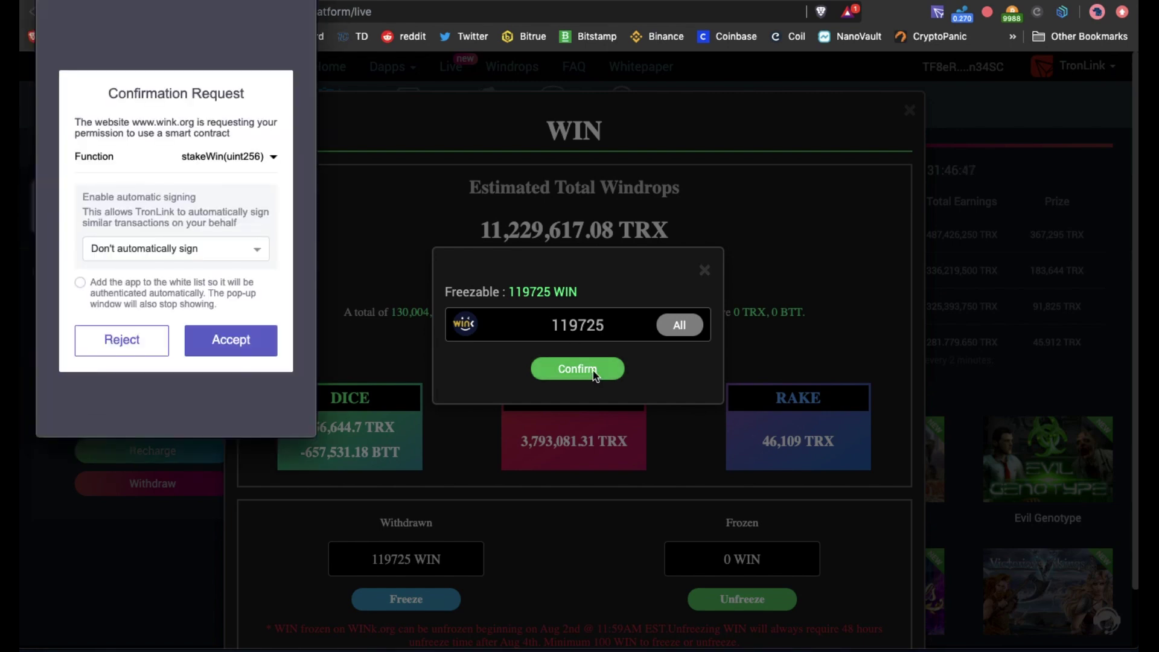
pyautogui.click(205, 249)
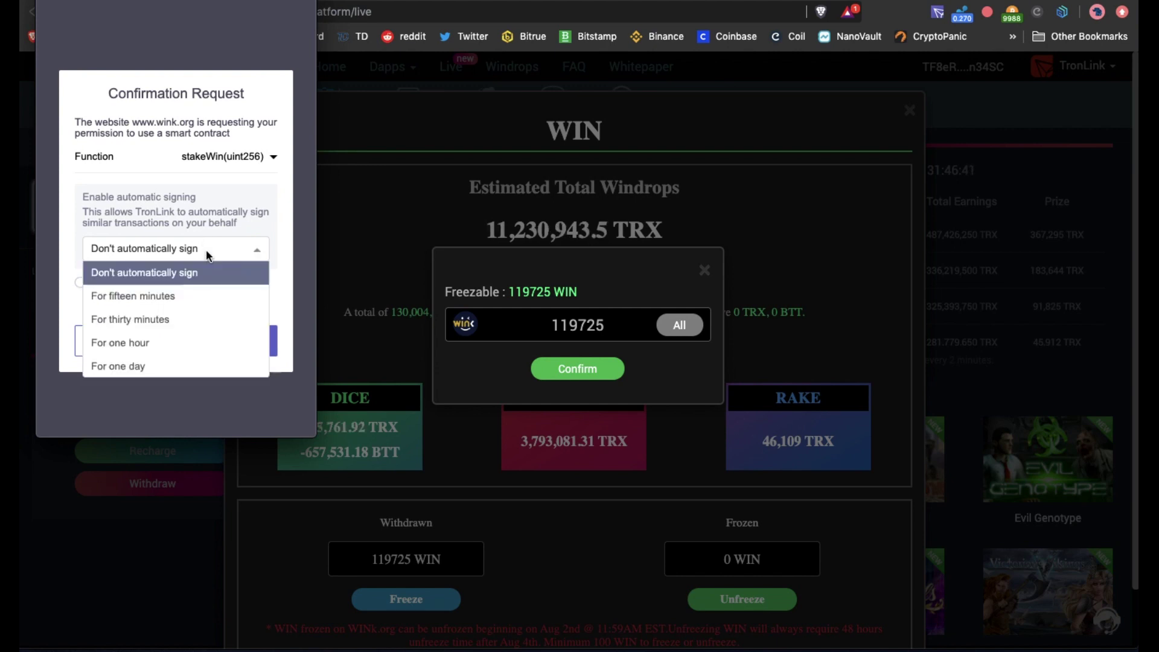
pyautogui.click(152, 296)
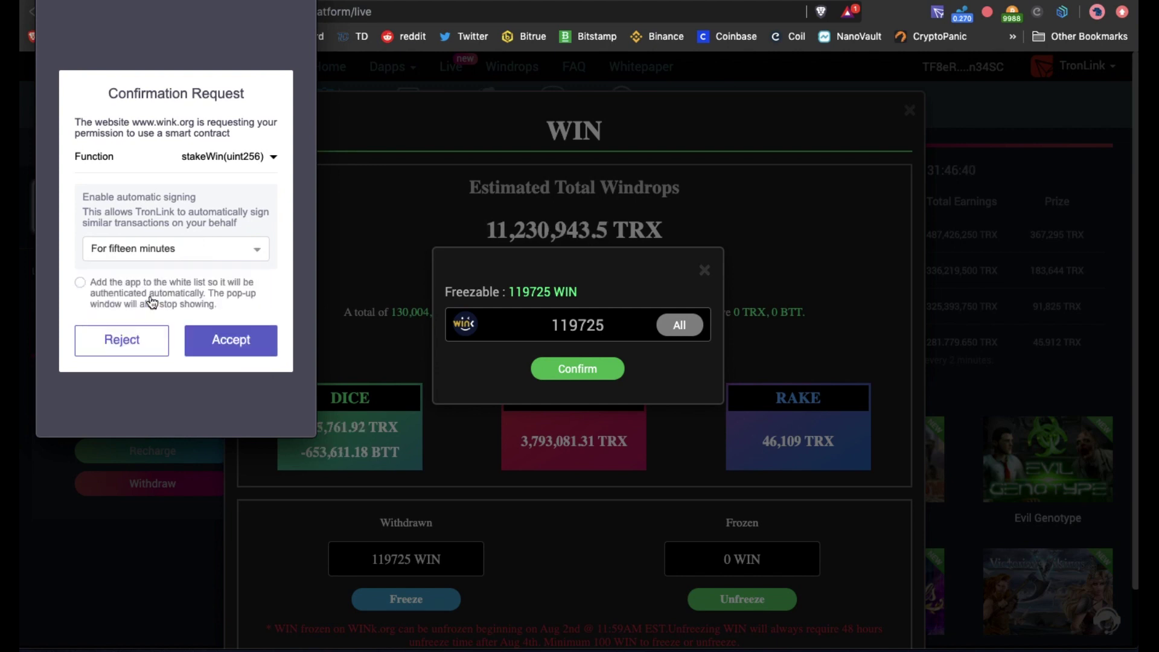
pyautogui.click(232, 341)
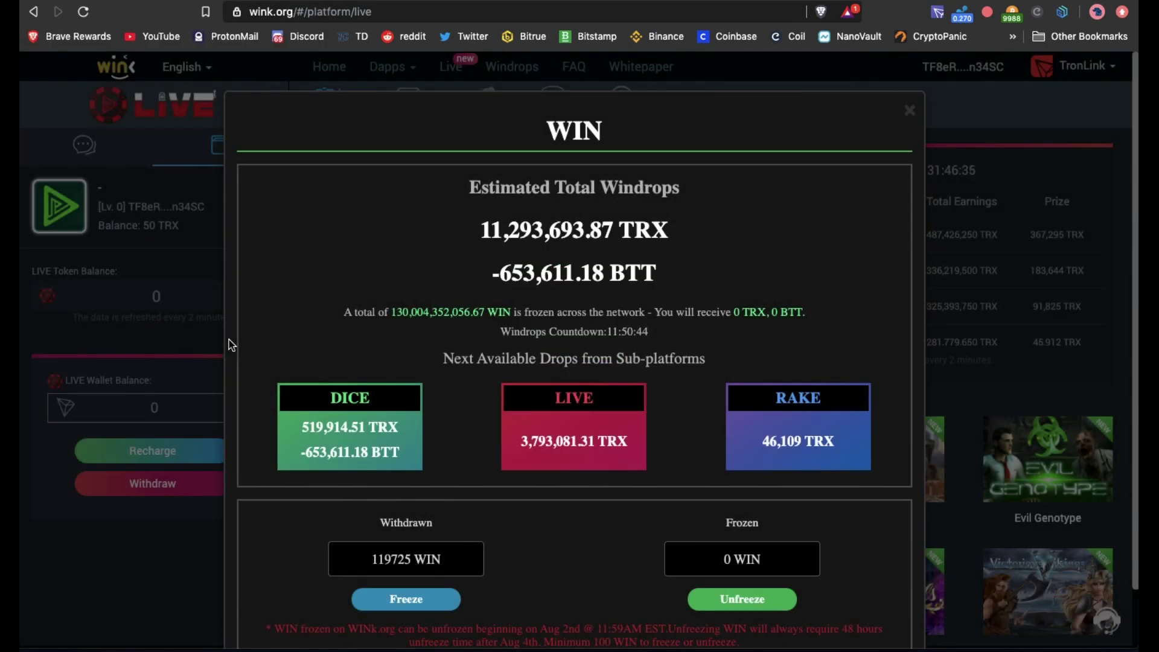